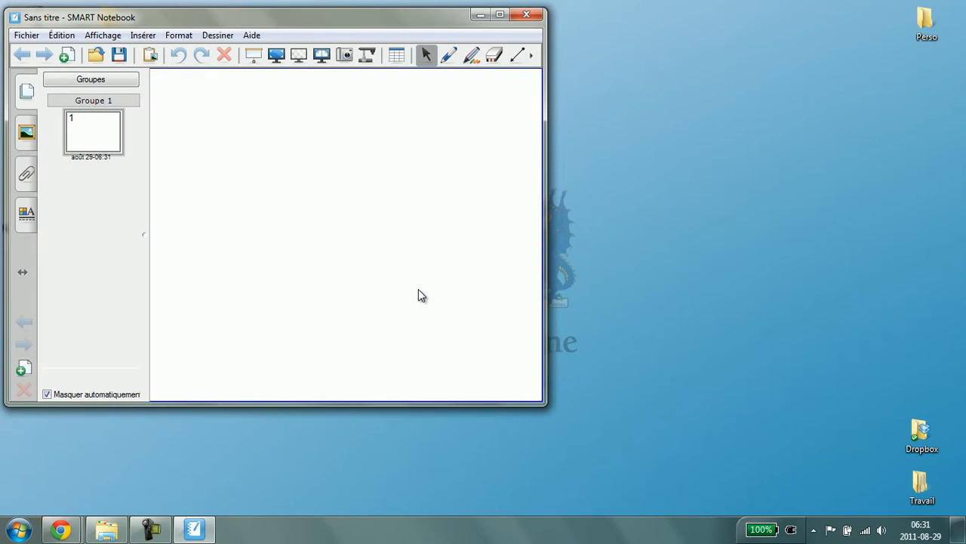
Maximize the Notebook window and open a new Chrome browser window
key("super+Up")
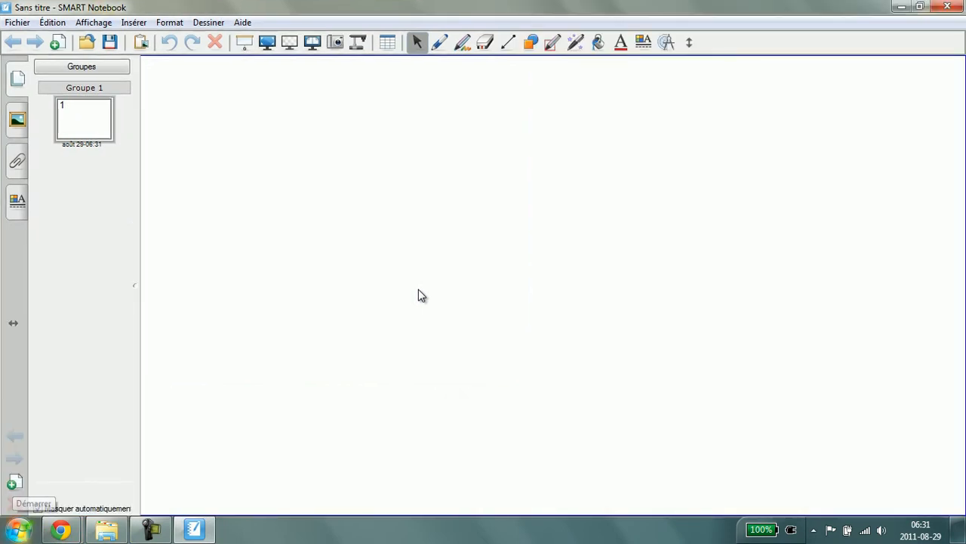
right_click(18, 533)
right_click(61, 530)
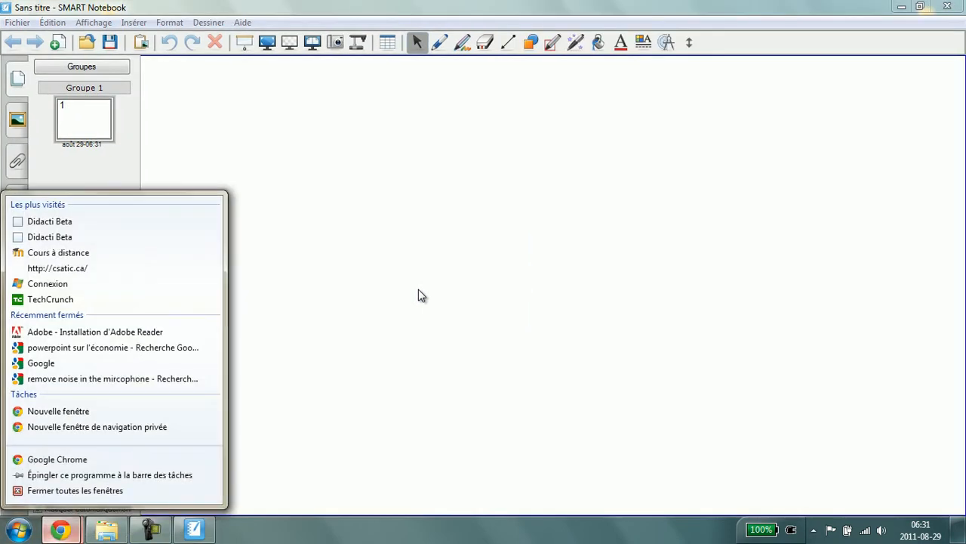
left_click(58, 411)
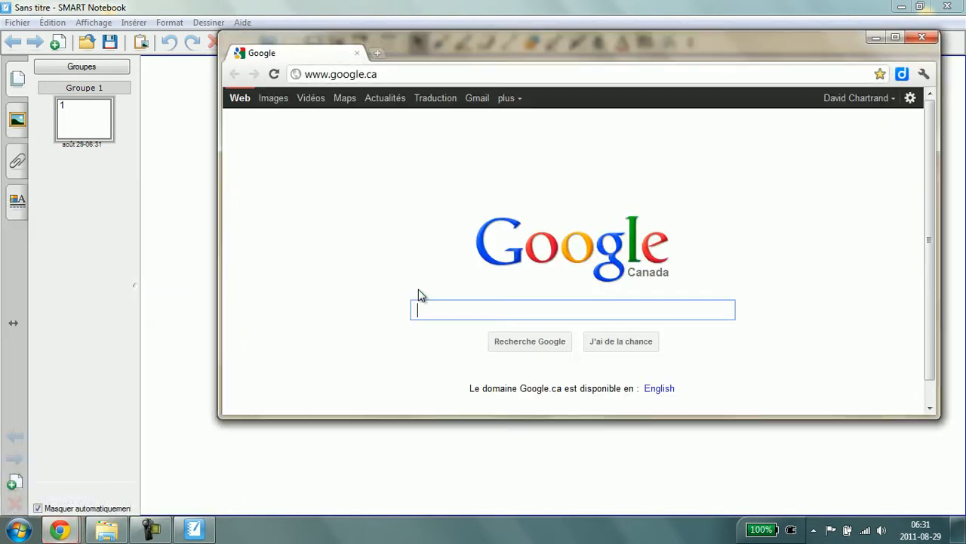
Search Google for wikipedia
type("wikipedoa")
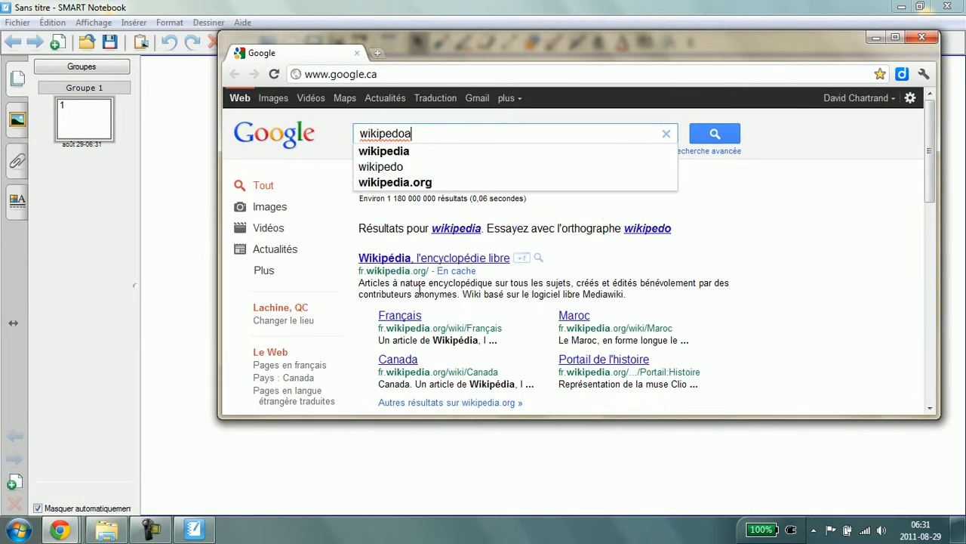
key("Return")
Open the Français Wikipedia article and maximize the browser window
left_click(551, 186)
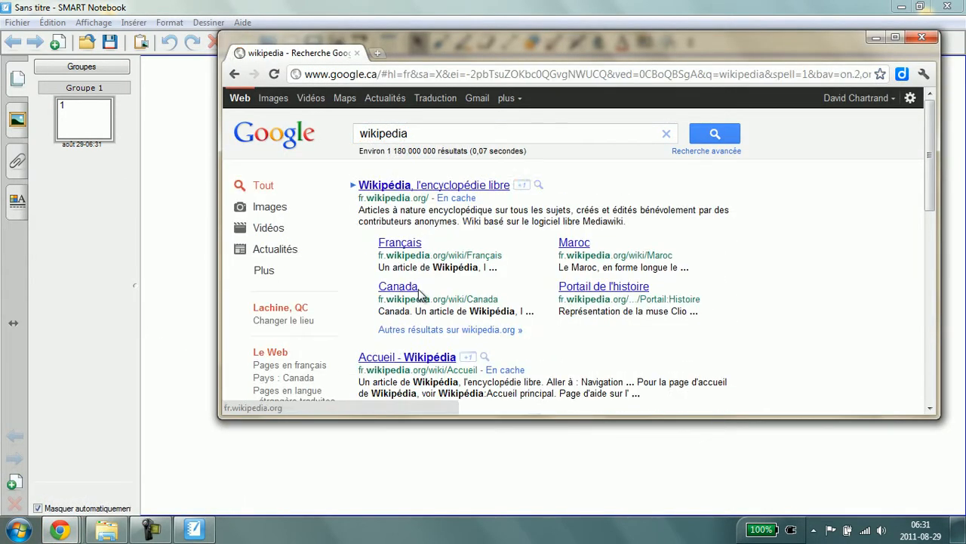
left_click(421, 291)
left_click(896, 37)
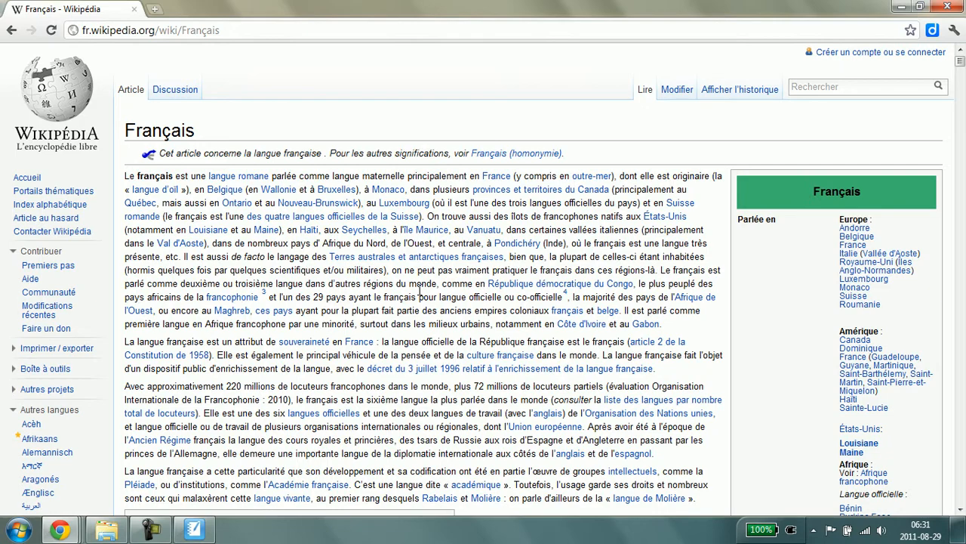
Take an area screen capture of the article's title and first paragraphs
key("super+s")
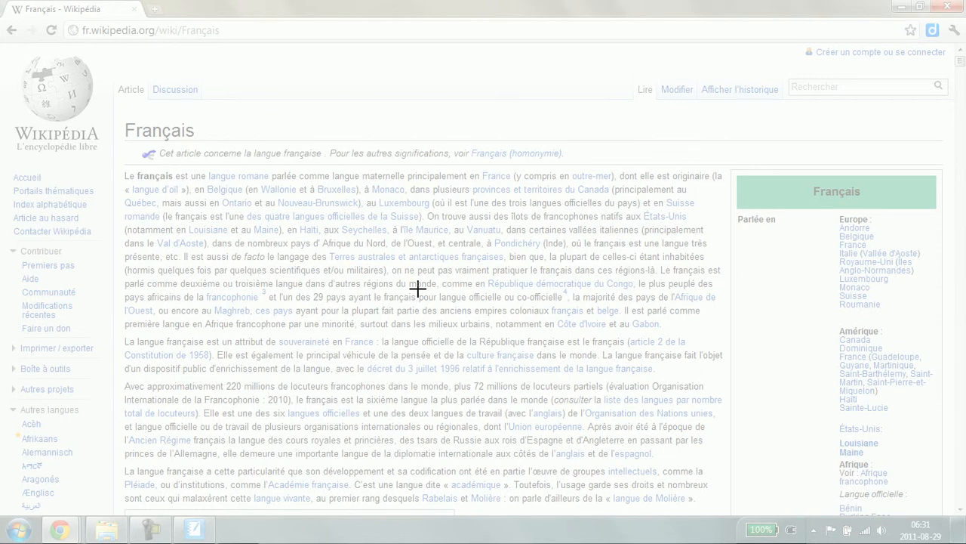
left_click_drag(119, 116, 728, 378)
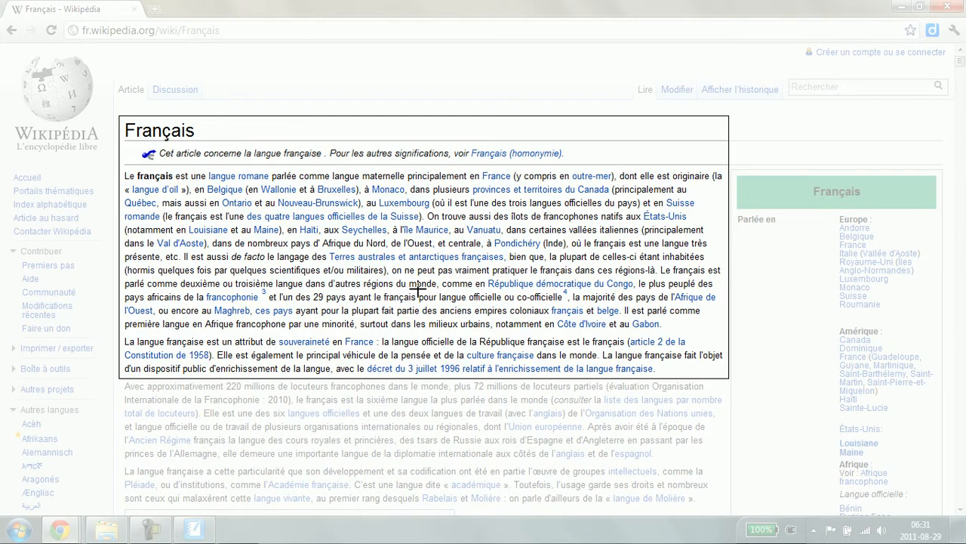
left_click(419, 292)
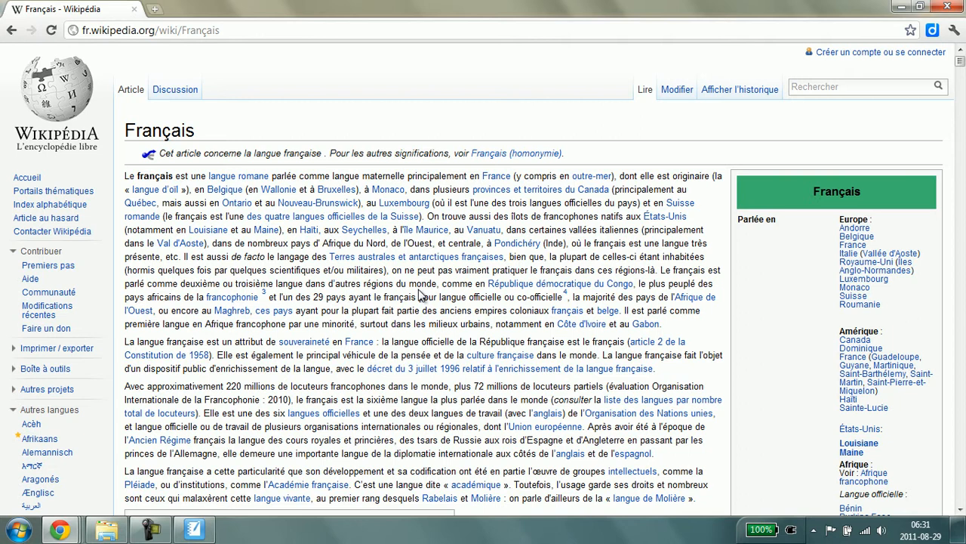
Paste the captured article image onto the Notebook page and nudge it into place
key("alt+Tab")
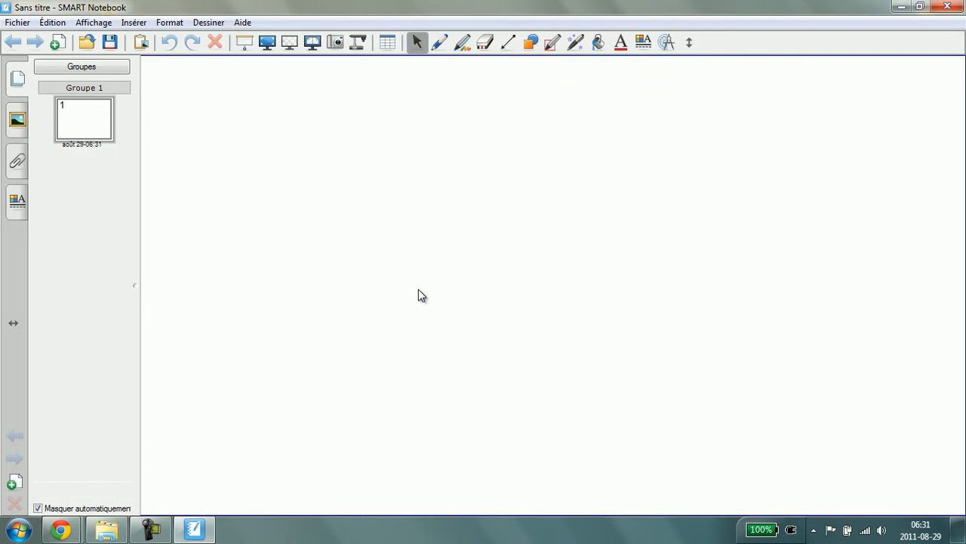
right_click(422, 295)
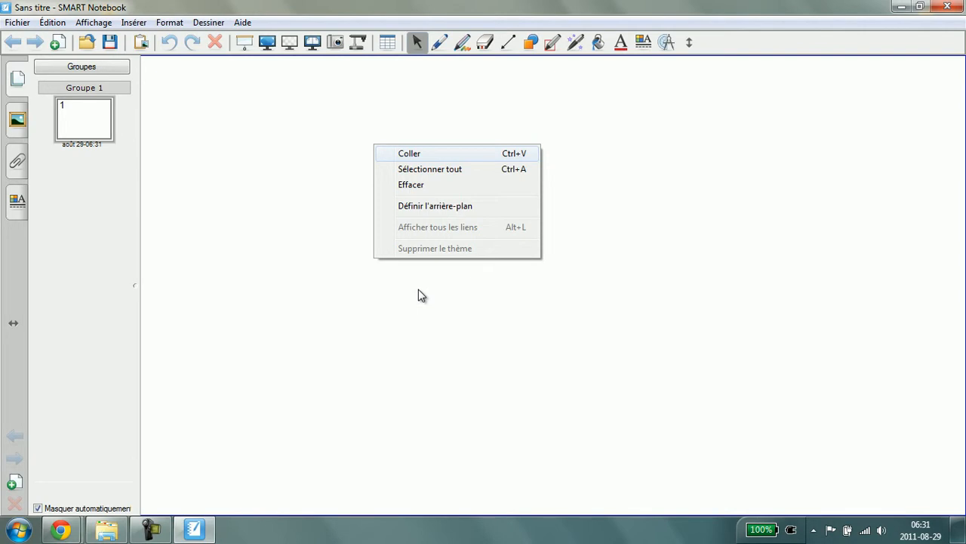
key("Return")
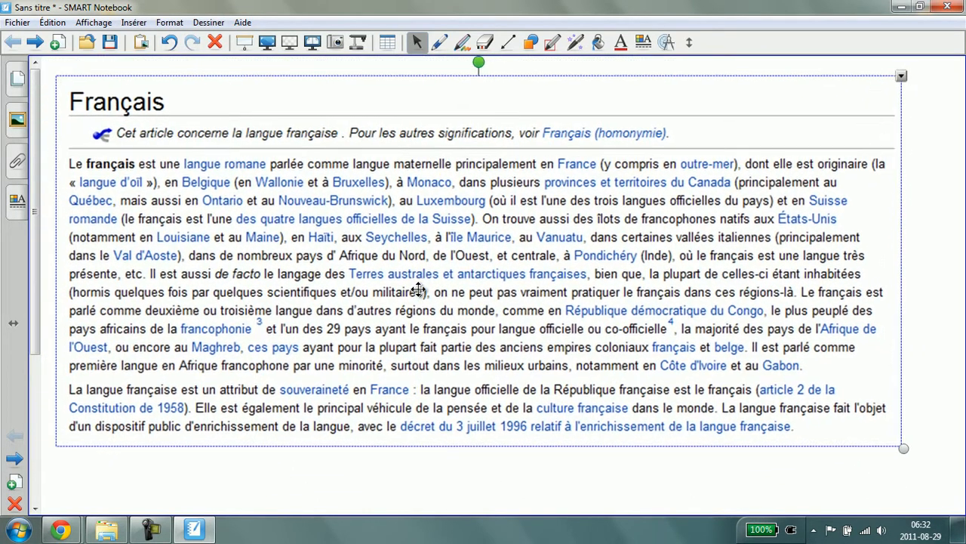
left_click_drag(418, 290, 415, 280)
key("Escape")
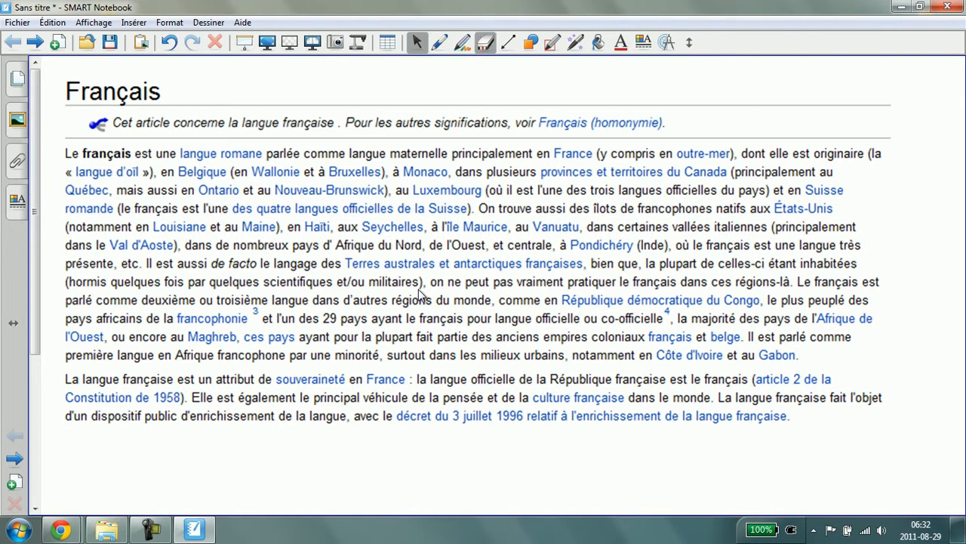
Draw a pen stroke over the pasted text and erase it again
mouse_move(408, 191)
left_mouse_down()
mouse_move(306, 206)
mouse_move(458, 231)
mouse_move(473, 252)
mouse_move(435, 240)
left_mouse_up()
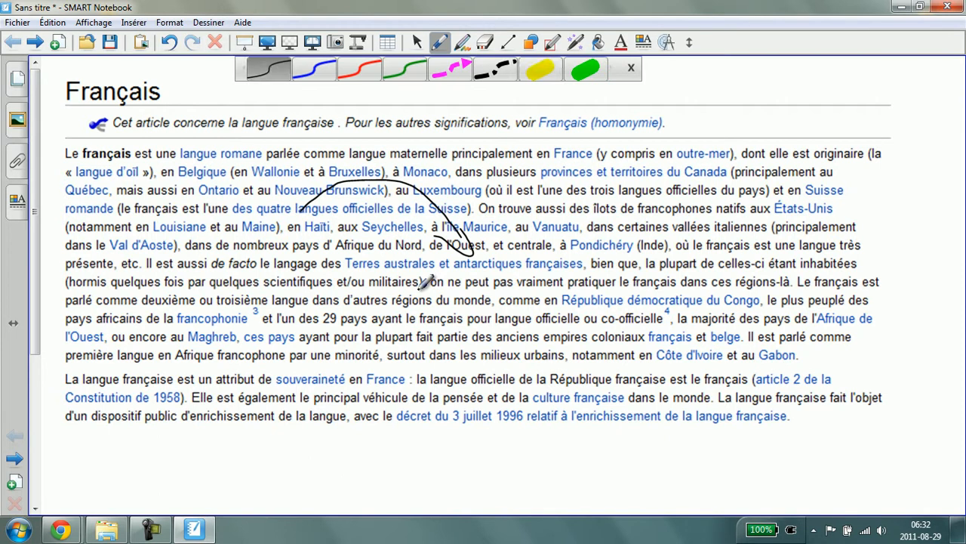
left_click(541, 68)
mouse_move(535, 188)
left_mouse_down()
mouse_move(646, 188)
mouse_move(604, 154)
mouse_move(515, 206)
mouse_move(450, 218)
mouse_move(351, 200)
mouse_move(315, 176)
mouse_move(329, 190)
left_mouse_up()
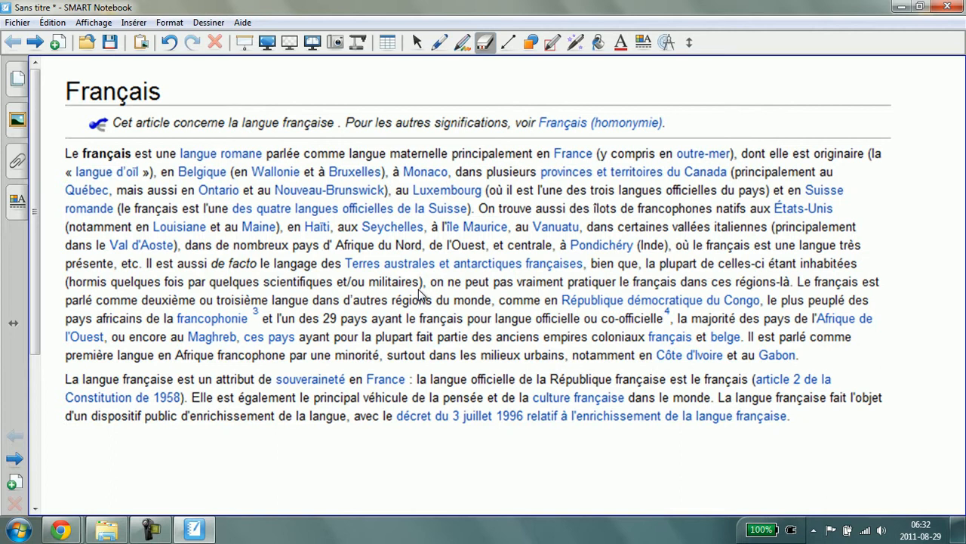
Insert the Koala sample image from the Images library onto the next page
key("Page_Down")
key("alt+i")
key("Down")
key("Down")
key("Down")
key("Down")
key("Up")
key("Up")
key("Return")
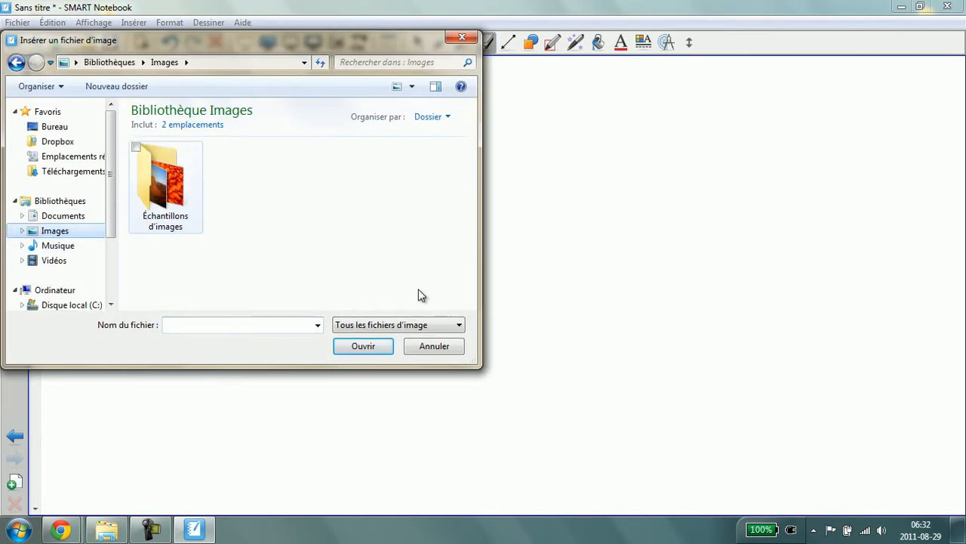
key("Return")
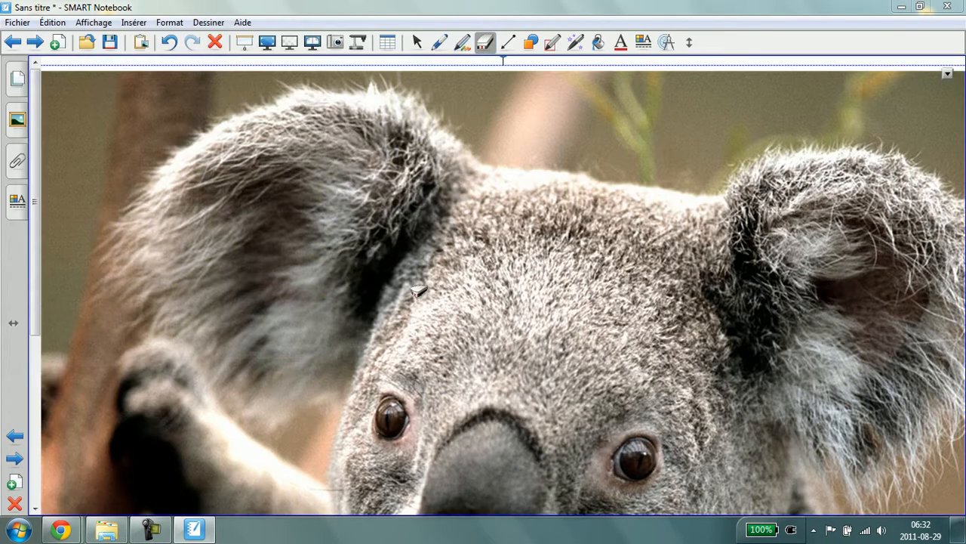
Scribble over the koala's head with the yellow highlighter
left_click_drag(421, 298, 554, 367)
left_click(440, 43)
mouse_move(442, 151)
left_mouse_down()
mouse_move(355, 309)
mouse_move(453, 333)
mouse_move(423, 460)
mouse_move(465, 381)
left_mouse_up()
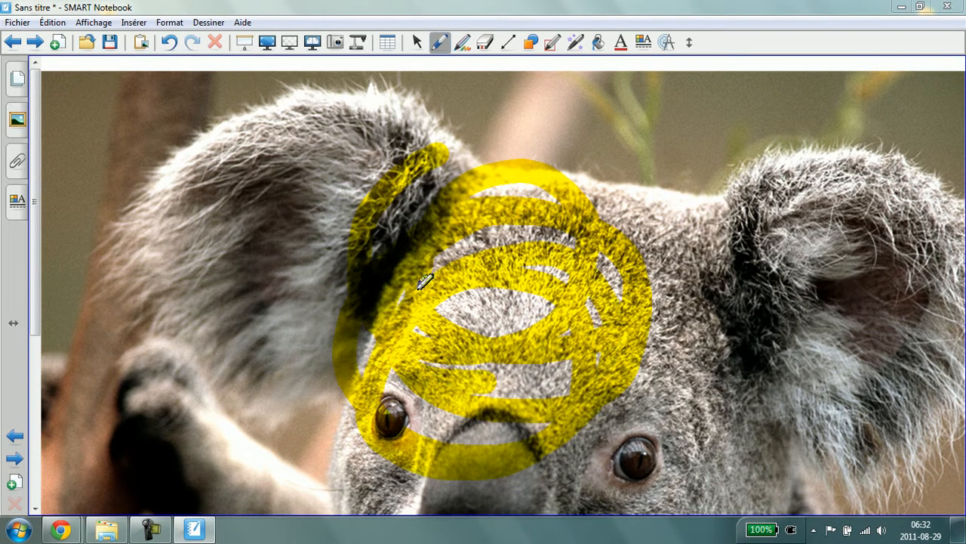
Navigate back and forth between the notebook pages
left_click(13, 42)
left_click(34, 43)
left_click(35, 42)
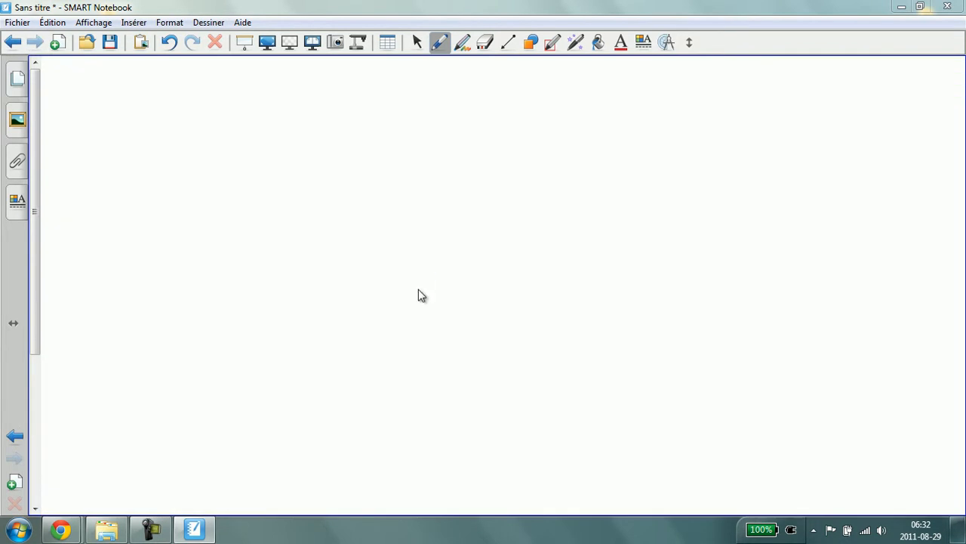
Close SMART Notebook without saving the file
key("alt+F4")
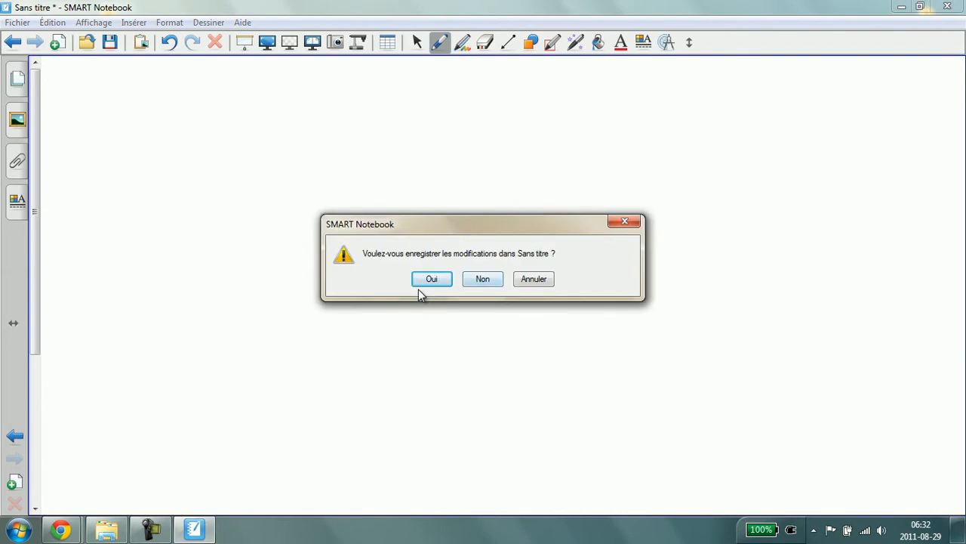
left_click(482, 279)
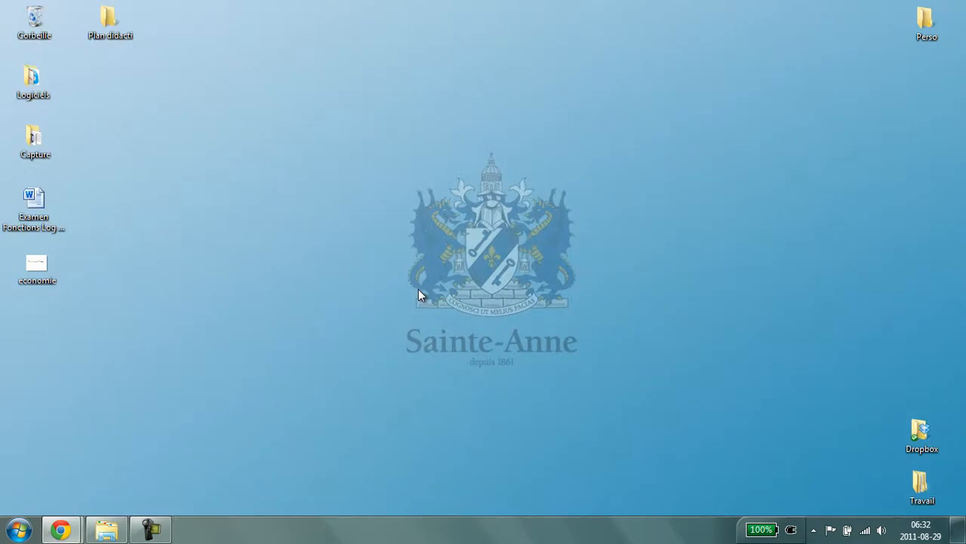
Open the Examen Fonctions Log et Expo CD1 document from the desktop and scroll through its pages
left_click(37, 210)
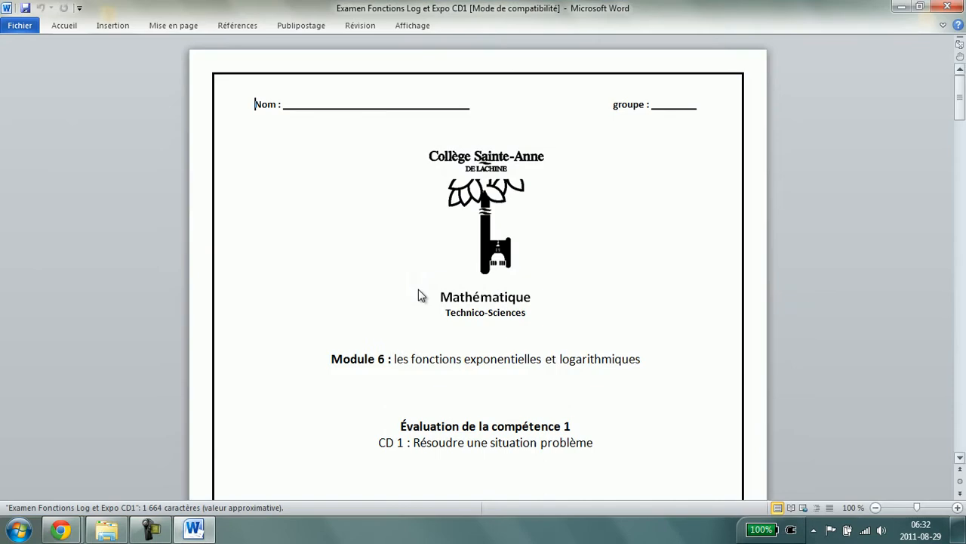
scroll(421, 296, "down", 3)
scroll(422, 295, "down", 20)
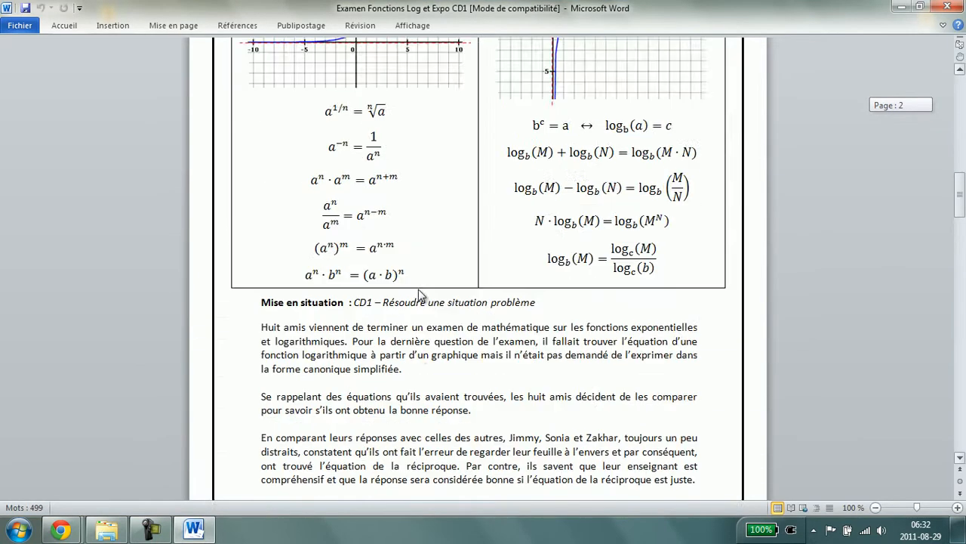
scroll(422, 295, "up", 20)
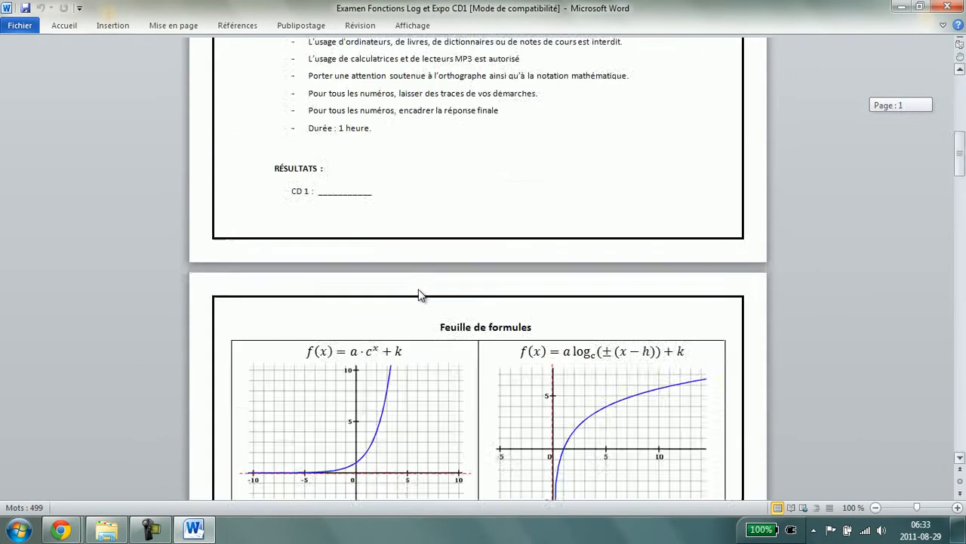
key("shift+Down")
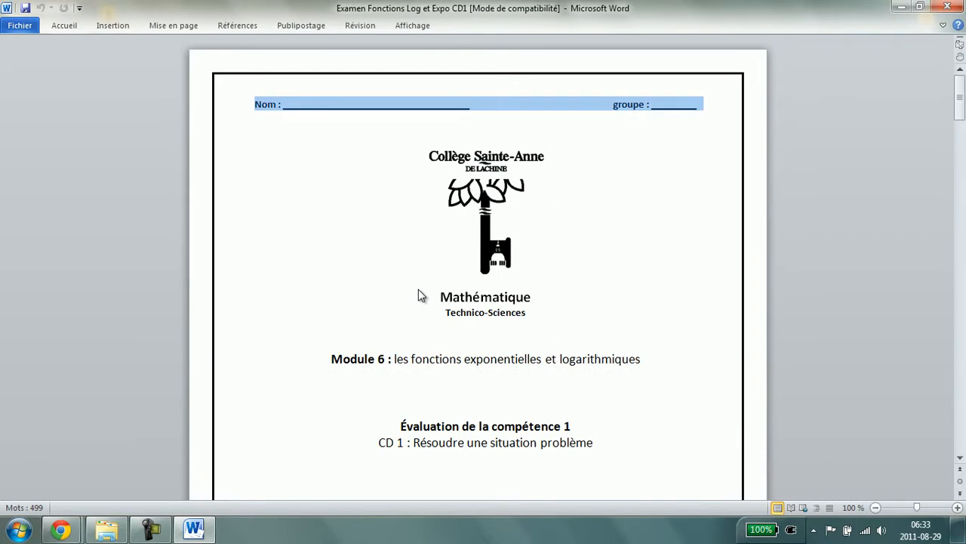
Save the document as a PDF on the desktop under the same name
key("alt+f")
key("Down")
key("Return")
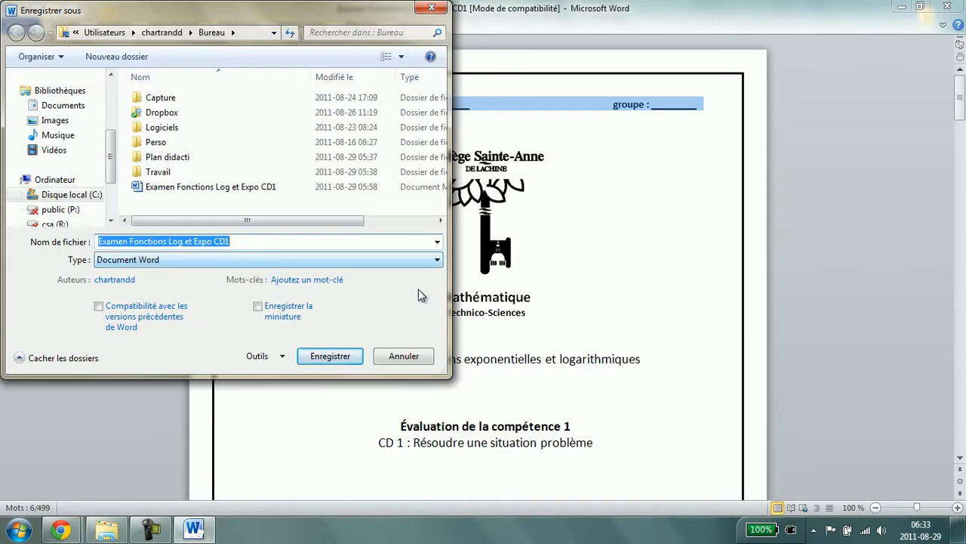
key("Tab")
key("alt+Down")
key("Down")
key("Down")
key("Down")
key("Down")
key("Down")
key("Down")
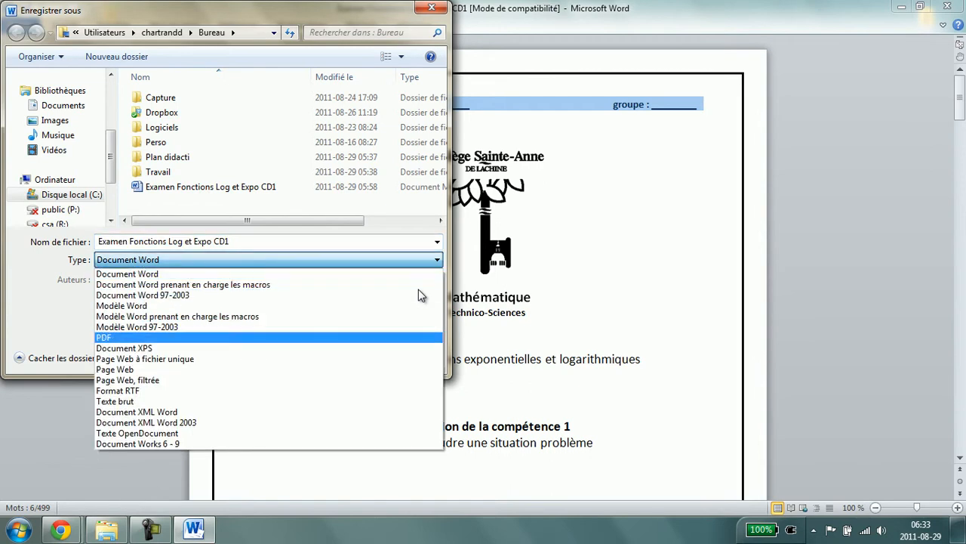
key("Return")
key("Return")
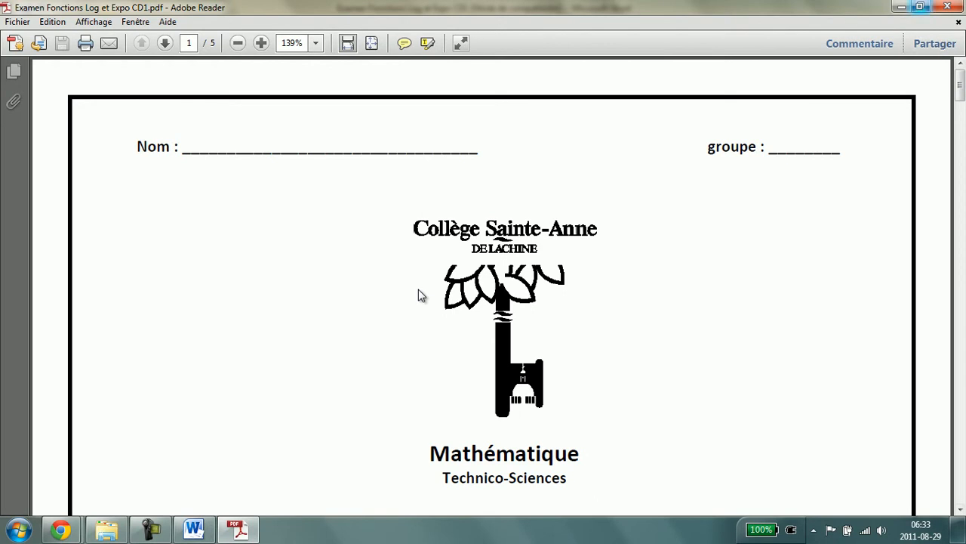
Close Adobe Reader and Word, discarding changes to the document
key("alt+F4")
key("alt+F4")
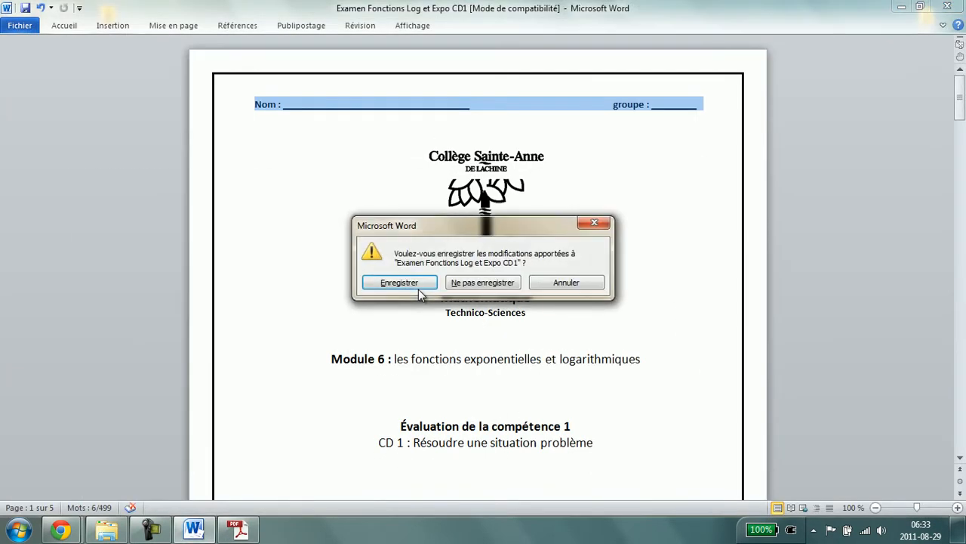
key("n")
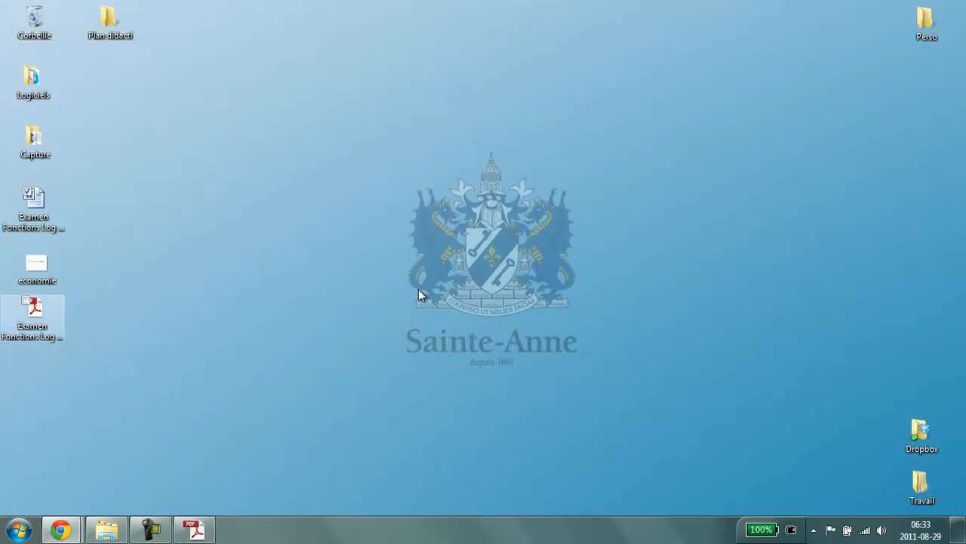
Open the exported exam PDF from the desktop and open its print dialog
key("Return")
key("ctrl+a")
key("ctrl+p")
key("alt+f")
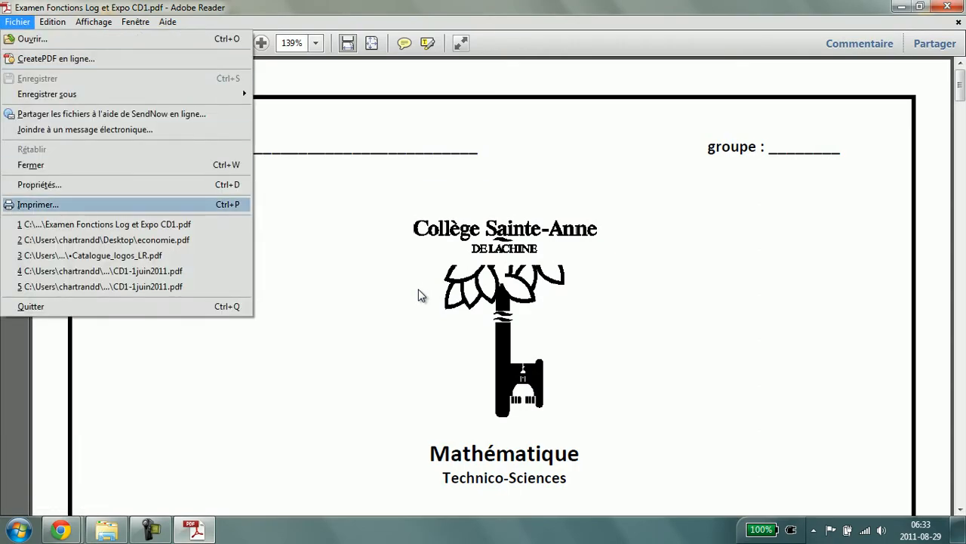
key("Return")
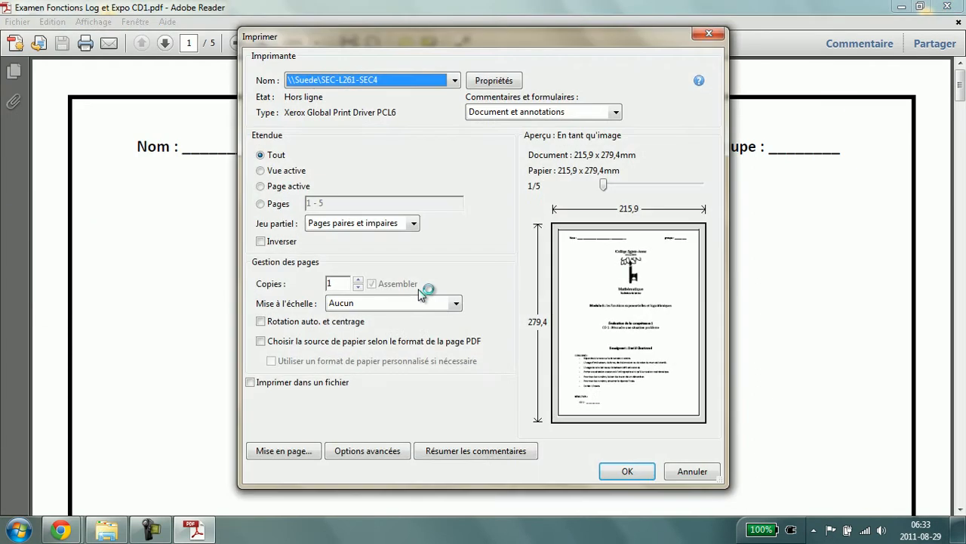
Select the SMART Notebook Document Writer printer, review the advanced options and print all pages of the exam PDF
key("alt+Down")
key("Down")
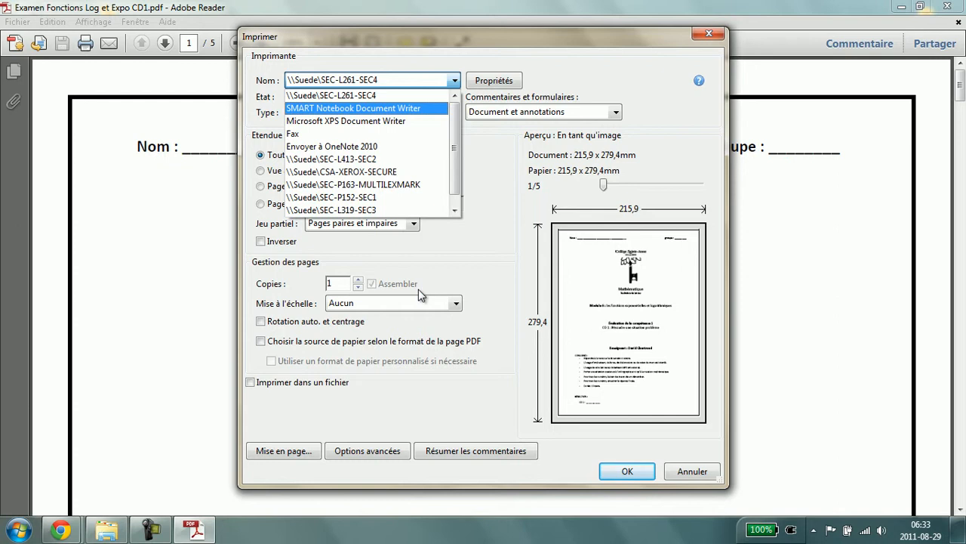
key("Return")
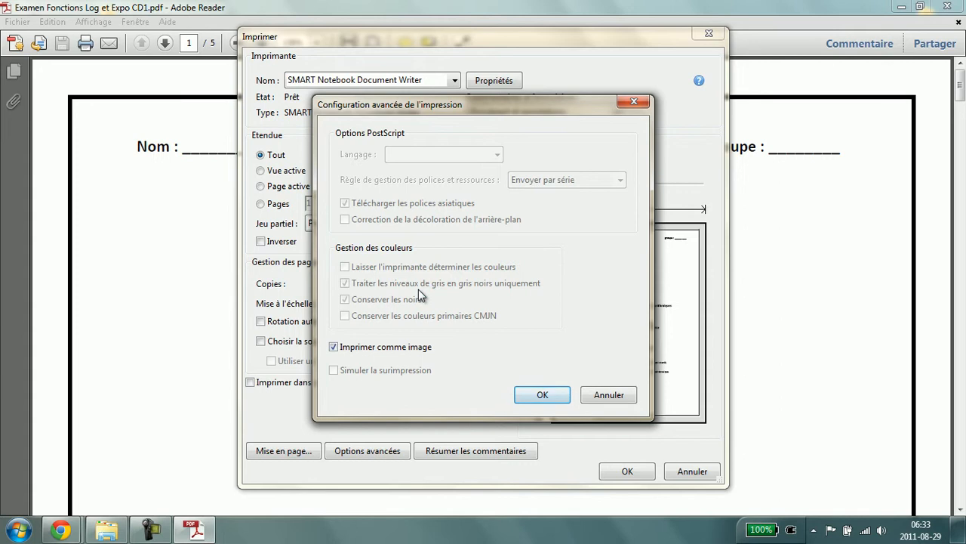
key("Return")
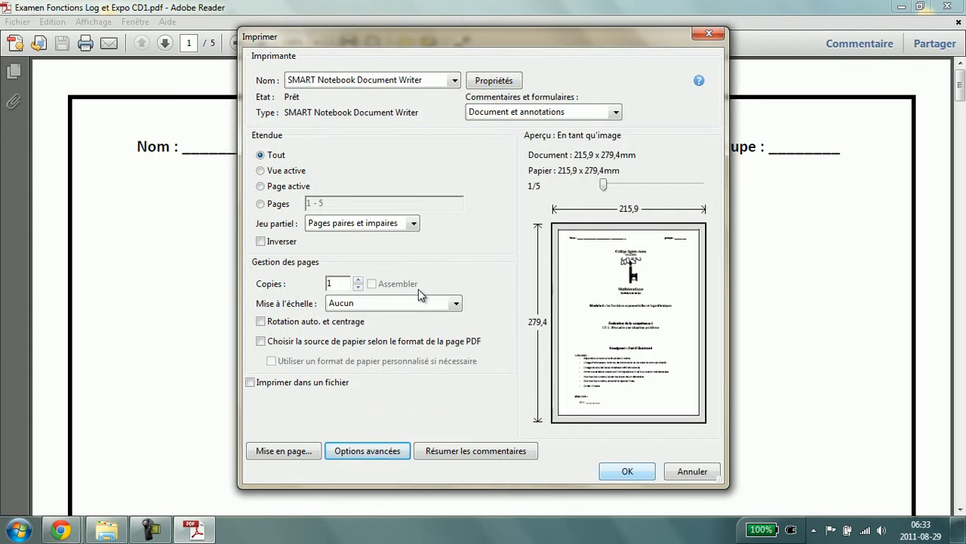
key("Return")
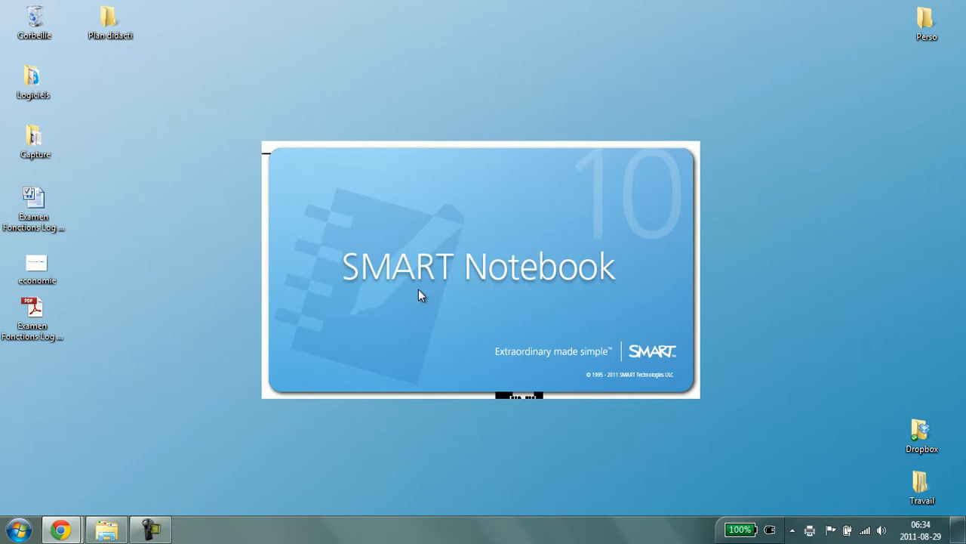
Scroll through the converted exam pages in SMART Notebook and inspect the page image's context menu
scroll(420, 295, "down", 10)
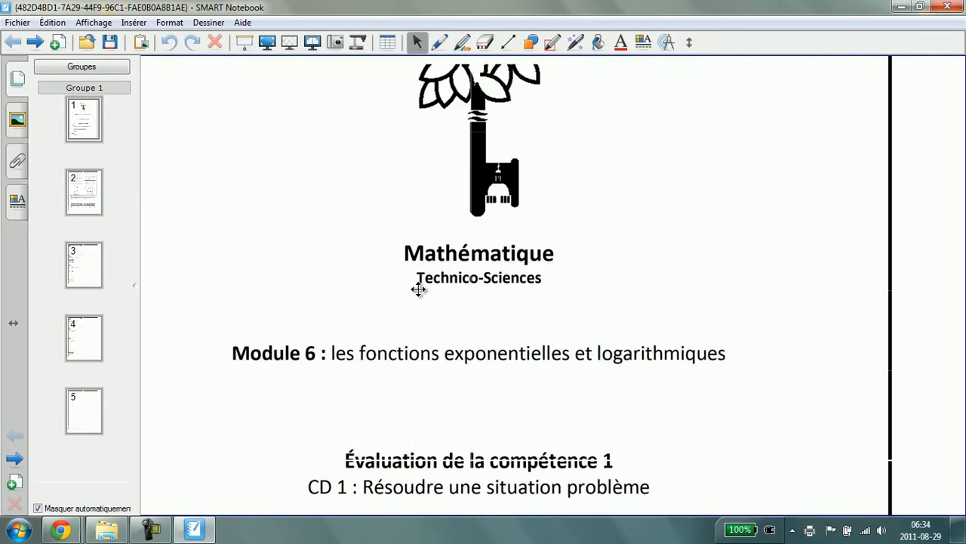
scroll(420, 295, "up", 3)
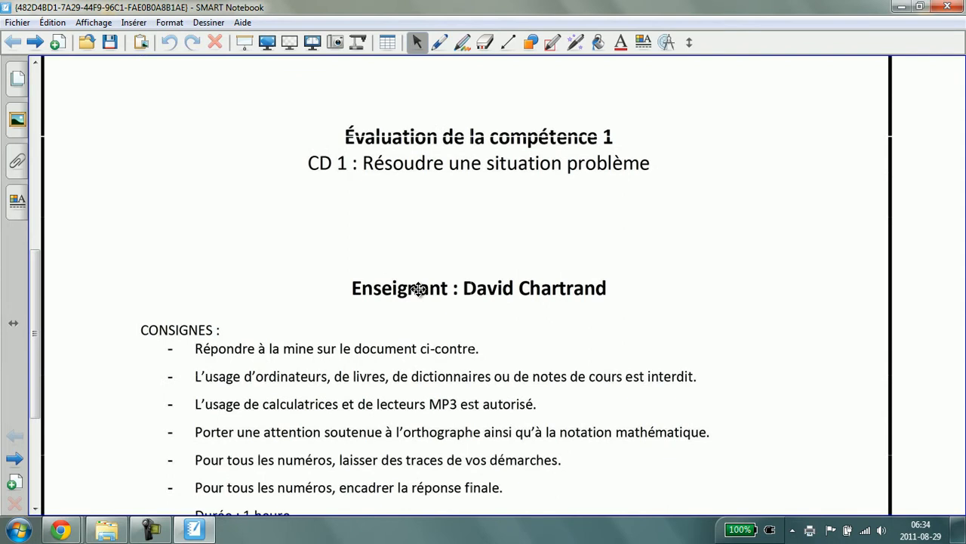
scroll(420, 295, "up", 5)
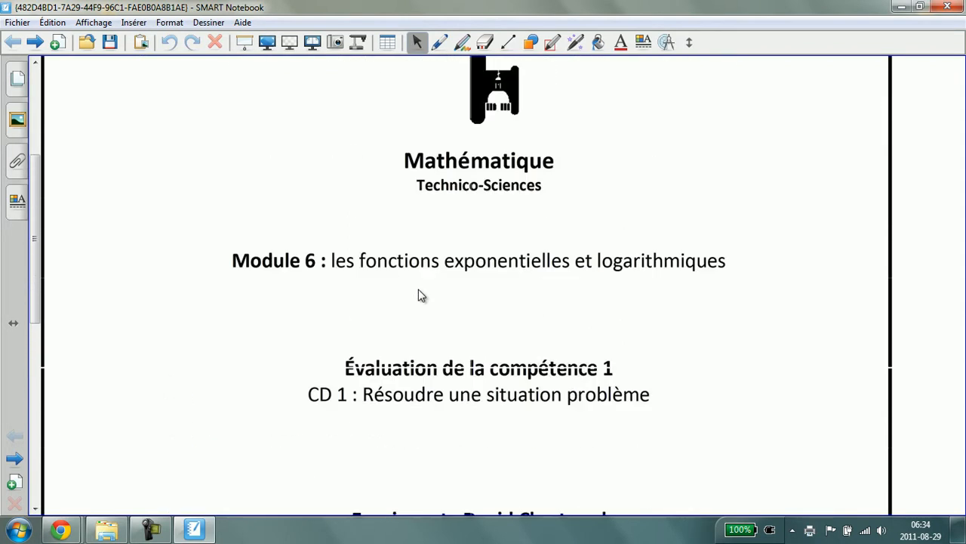
scroll(420, 296, "up", 2)
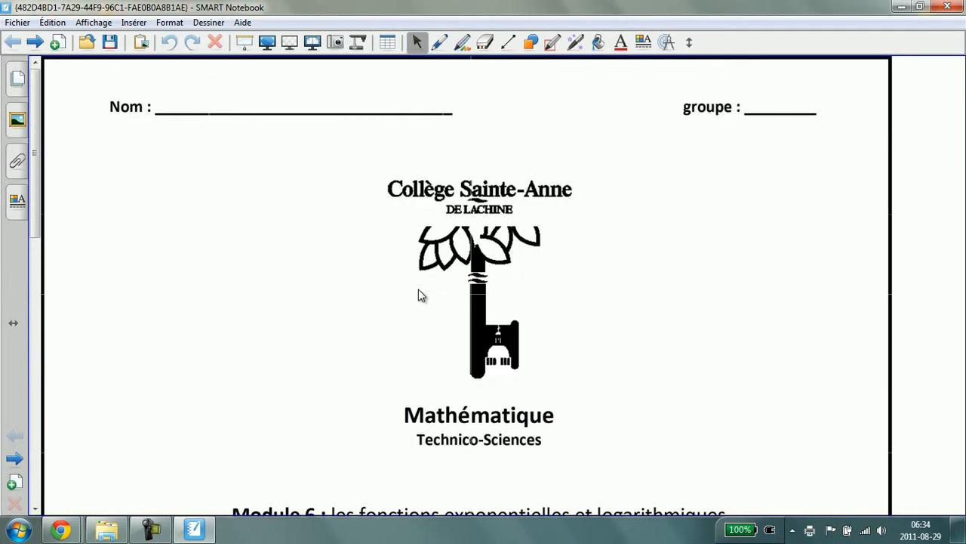
right_click(421, 296)
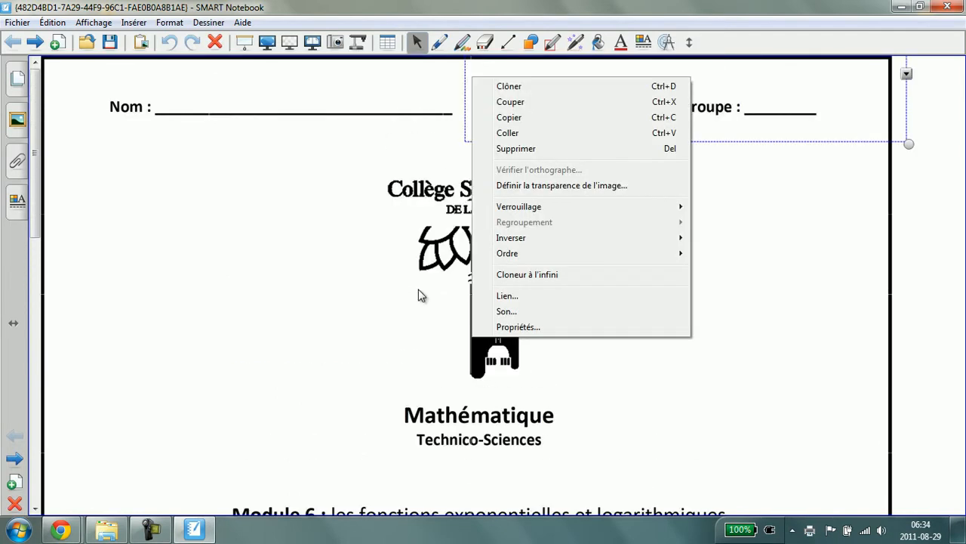
left_click(420, 295)
key("Page_Down")
scroll(419, 290, "down", 14)
key("Tab")
key("Tab")
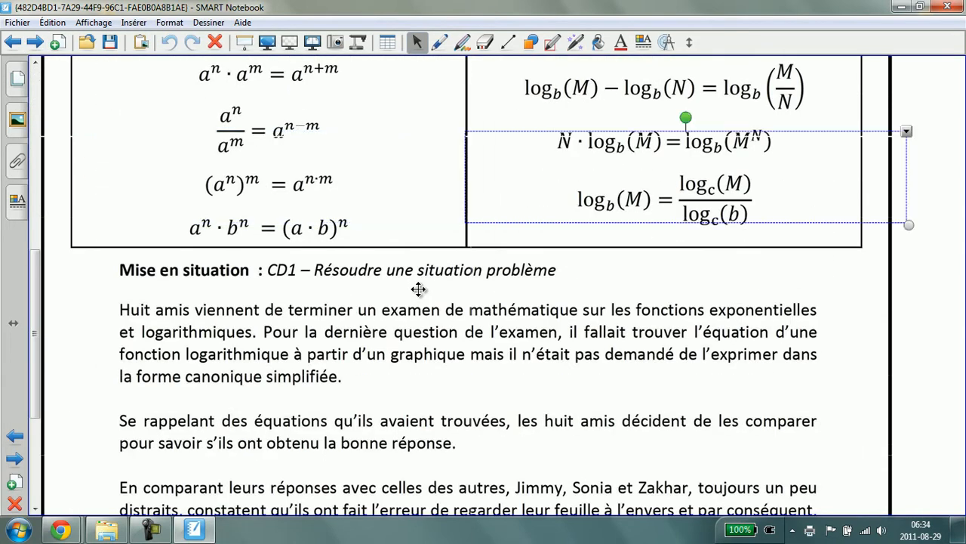
Annotate page 2 with a pen circle around the Mise en situation heading and a yellow highlight over a logarithm formula
left_click(440, 43)
mouse_move(370, 237)
left_mouse_down()
mouse_move(282, 235)
mouse_move(561, 246)
mouse_move(344, 227)
left_mouse_up()
left_click(463, 42)
left_click(417, 42)
left_click(440, 42)
left_click(541, 70)
left_click_drag(597, 143, 665, 142)
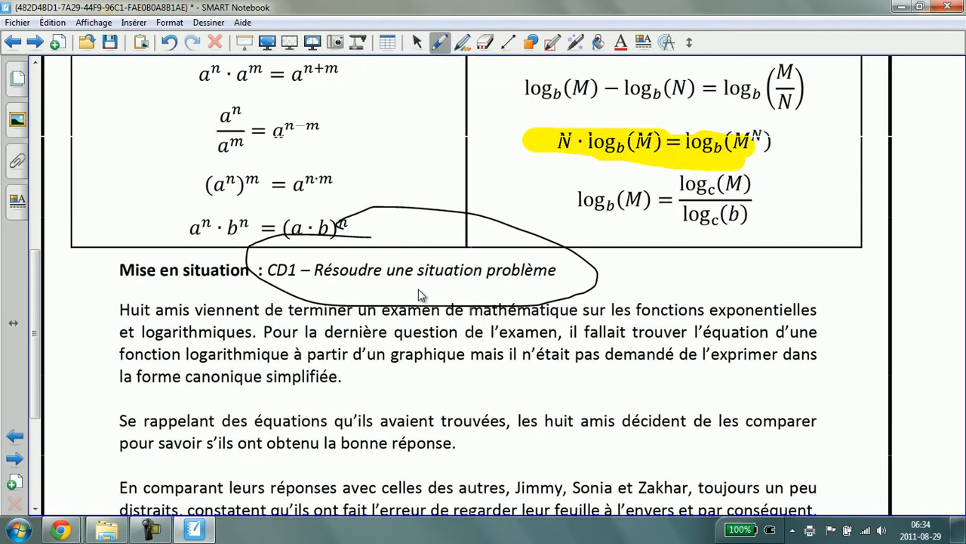
Go to page 4 through the page sorter and highlight Bobby's answer in yellow
left_click(35, 42)
left_click(17, 78)
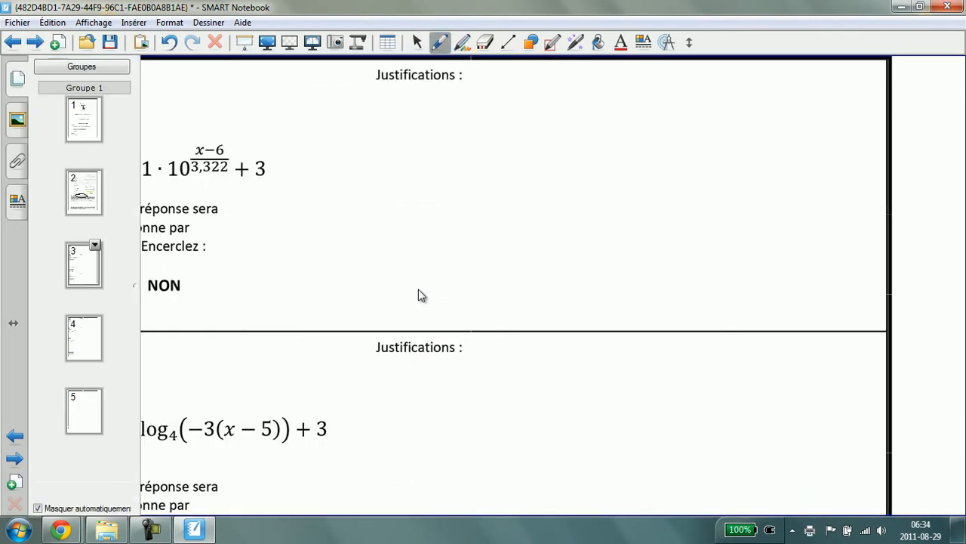
left_click(83, 192)
left_click(84, 338)
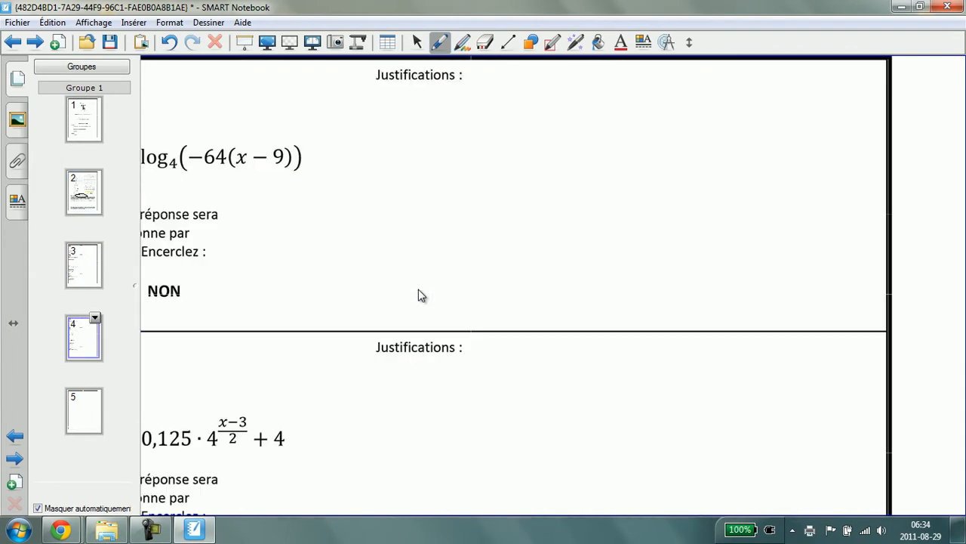
left_click(361, 234)
left_click_drag(53, 144, 330, 175)
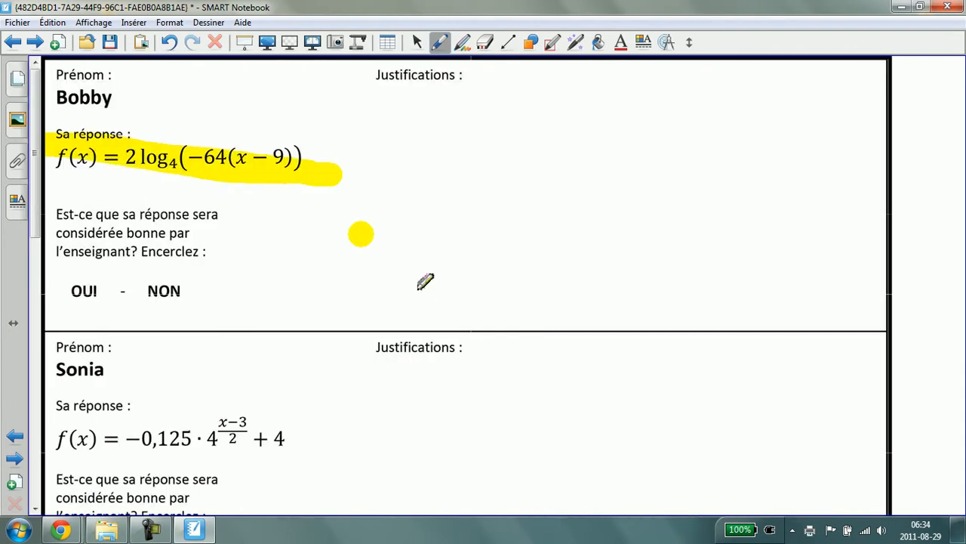
left_click(948, 6)
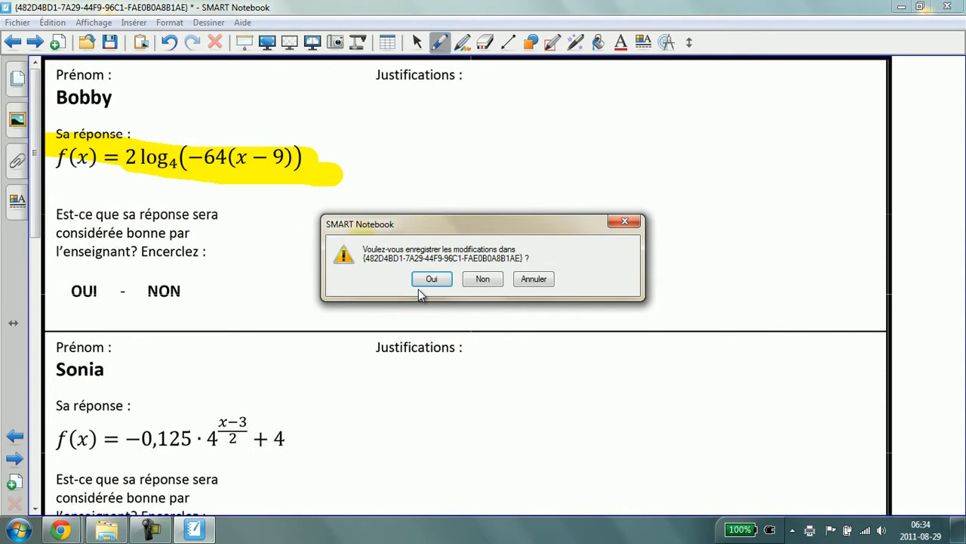
left_click(427, 280)
key("alt+f")
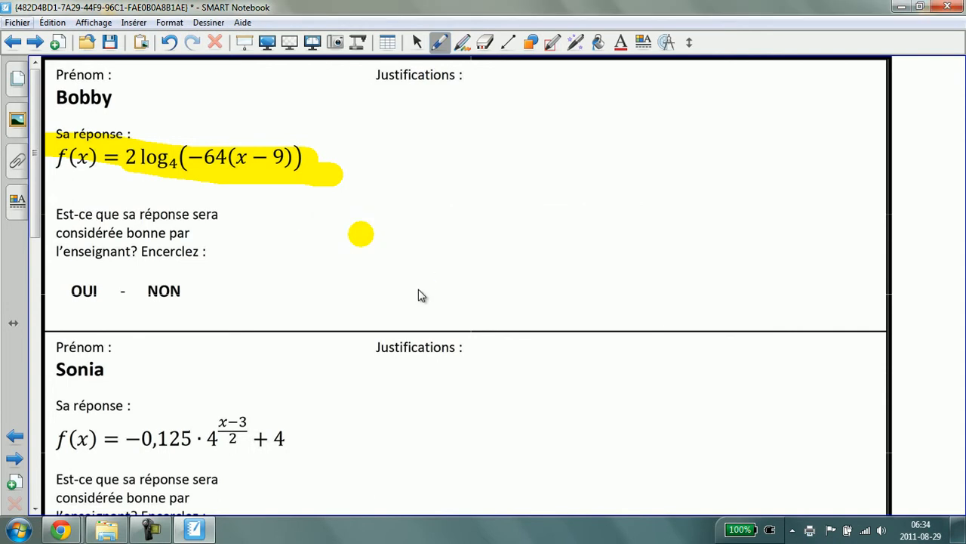
key("Down")
key("Down")
key("Down")
key("Down")
key("Return")
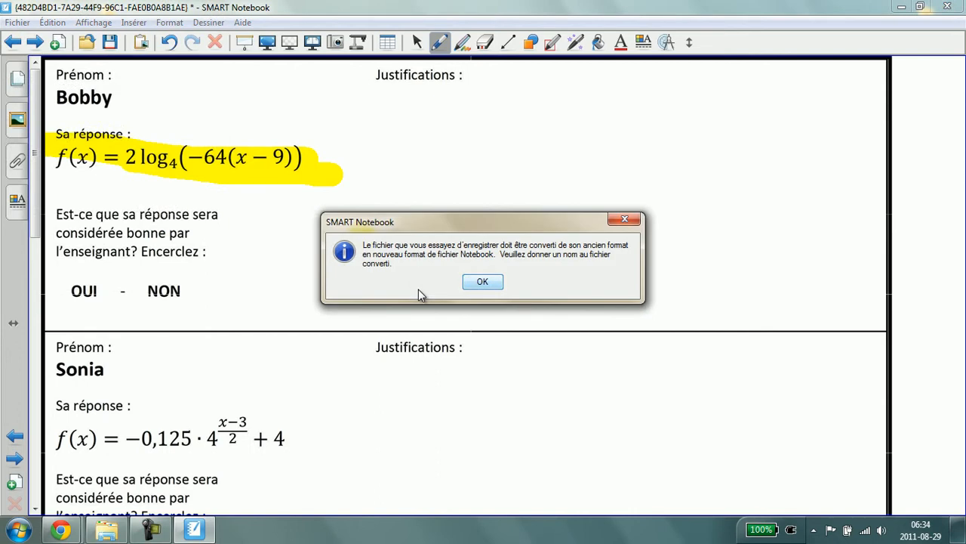
key("Return")
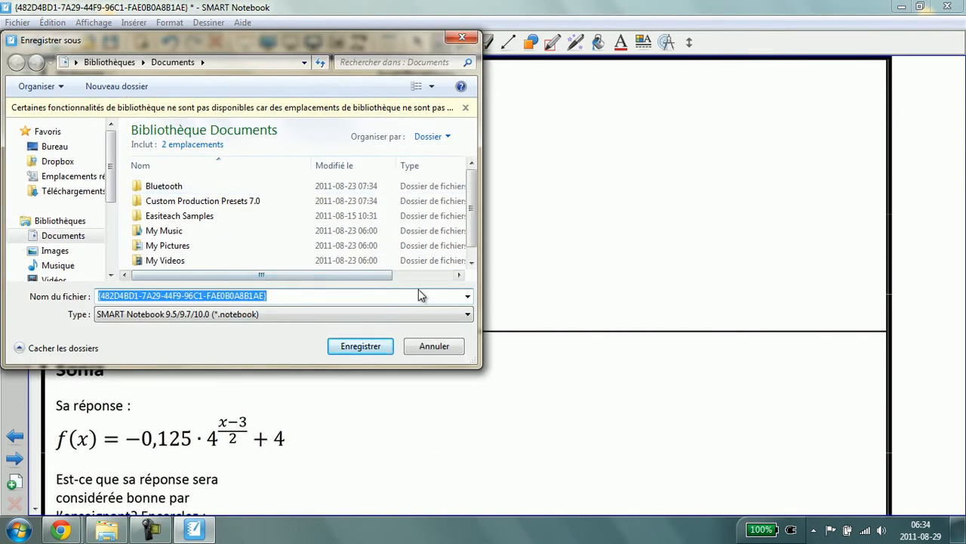
key("Escape")
Close SMART Notebook without saving the annotated document
key("alt+F4")
key("Tab")
key("Return")
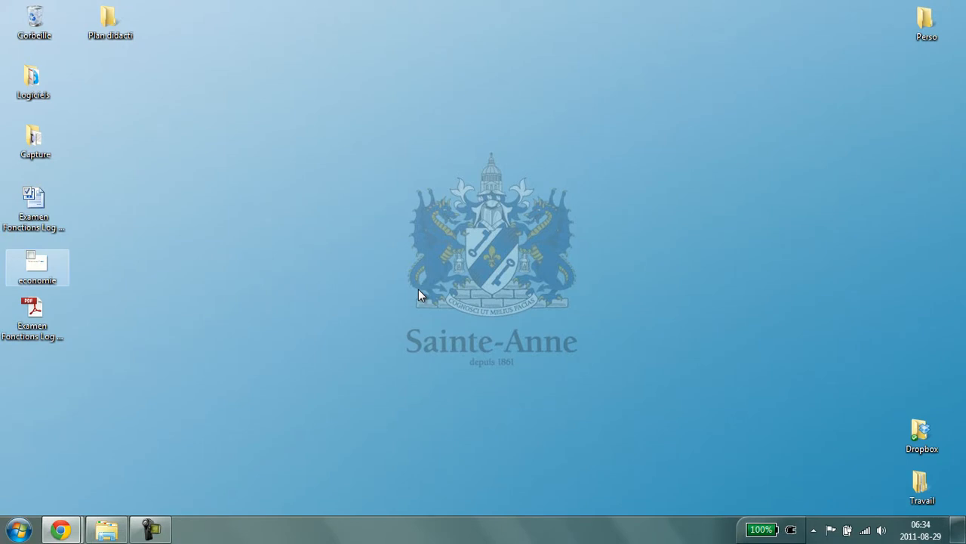
Open the economie presentation from the desktop and scroll through its slides
key("Return")
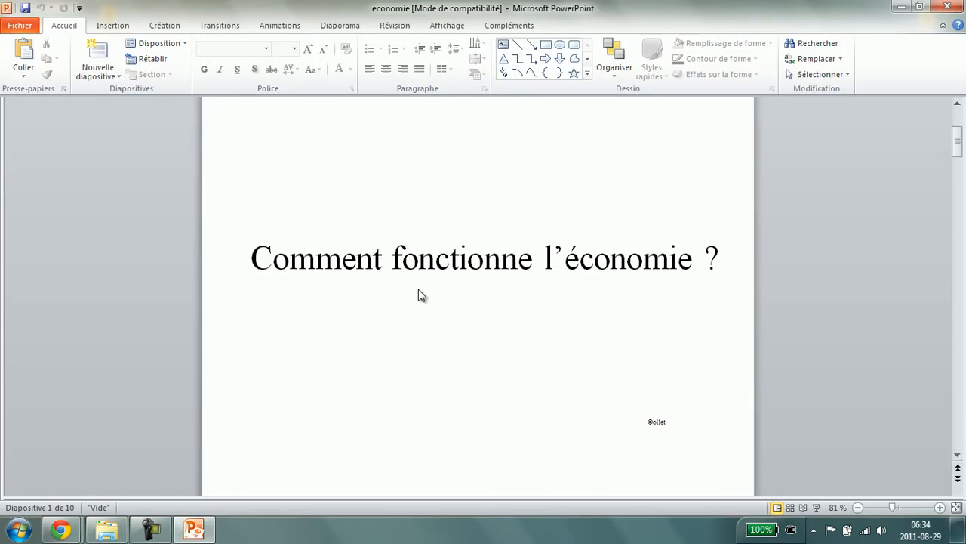
scroll(421, 295, "down", 10)
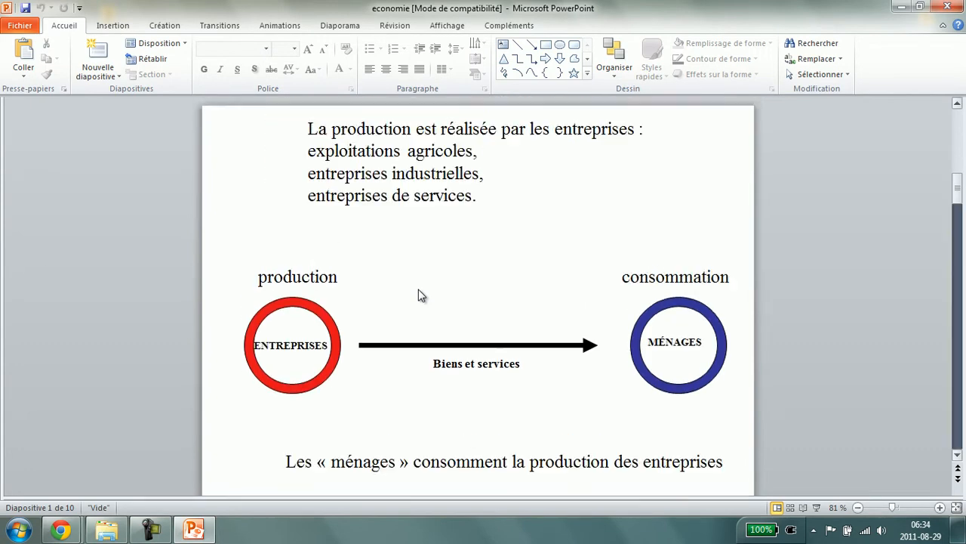
scroll(422, 296, "down", 5)
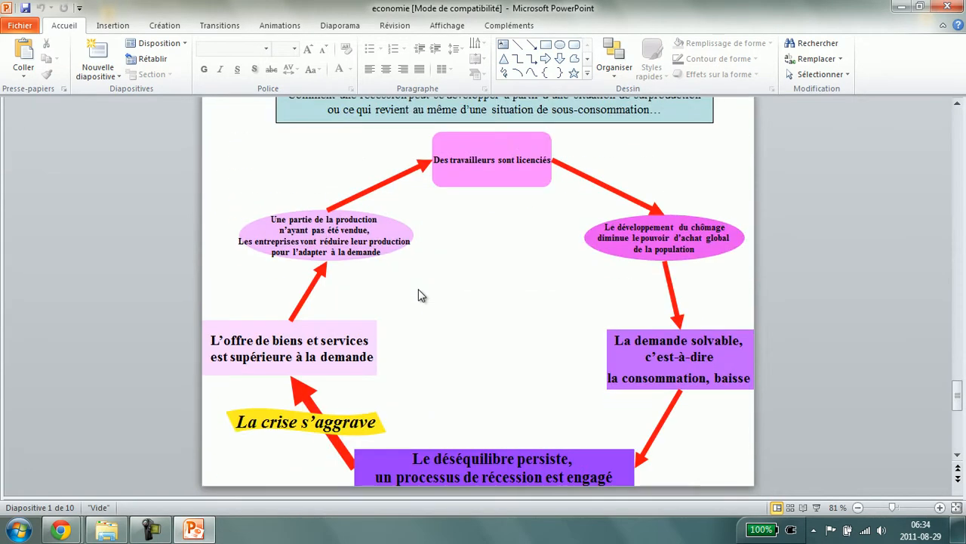
Save the presentation as a PDF named economie on the desktop
key("alt+f")
key("Up")
key("Up")
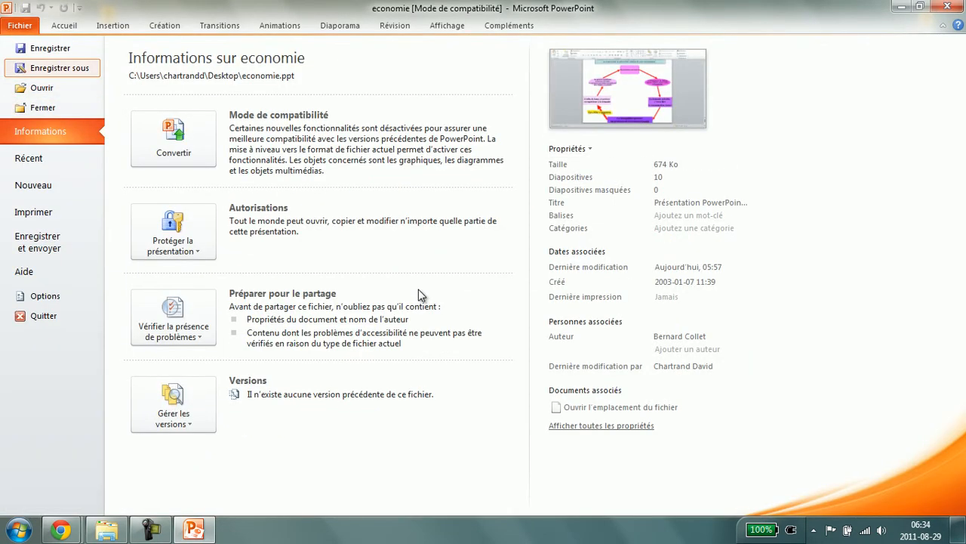
key("Return")
key("Tab")
key("Down")
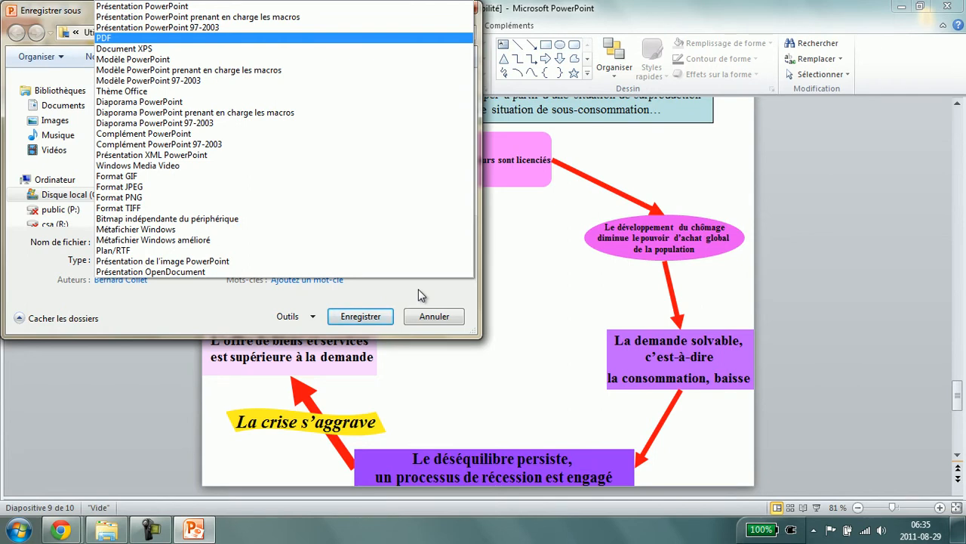
key("Return")
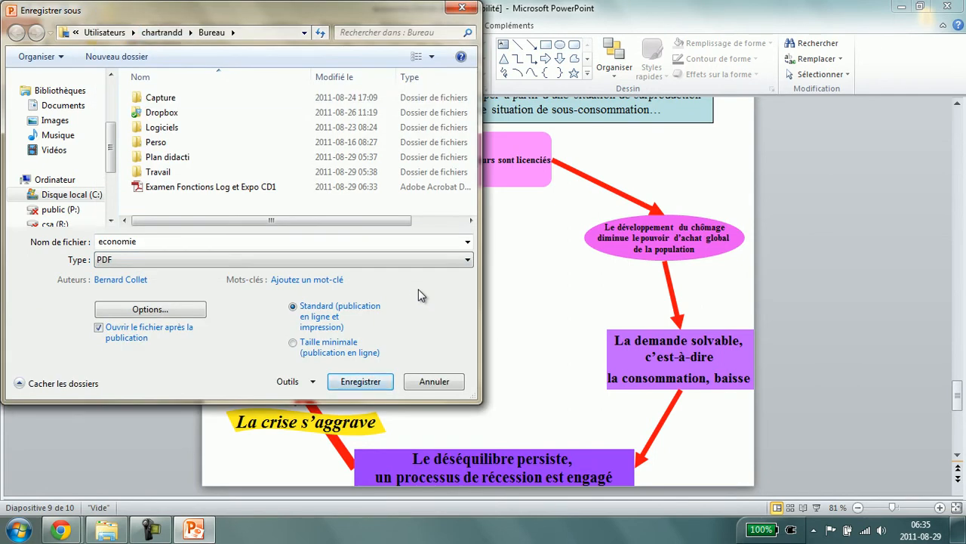
key("Return")
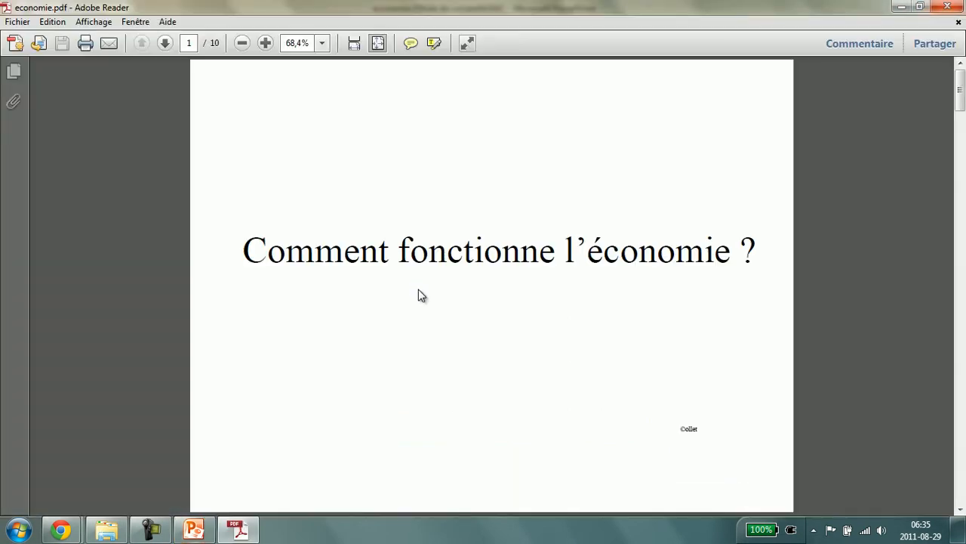
Scroll through the economie PDF and open its print dialog with the printer list
scroll(418, 289, "down", 4)
scroll(418, 288, "down", 5)
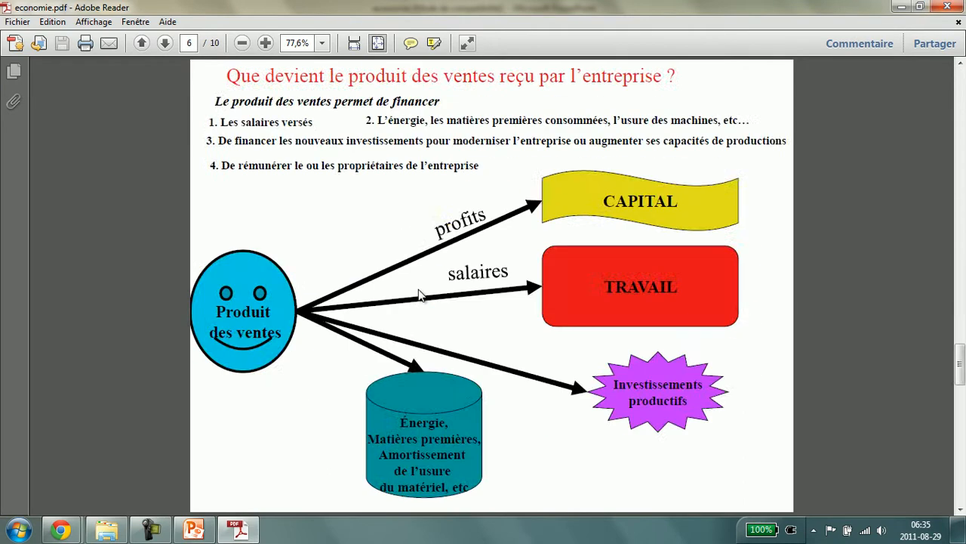
scroll(418, 289, "up", 9)
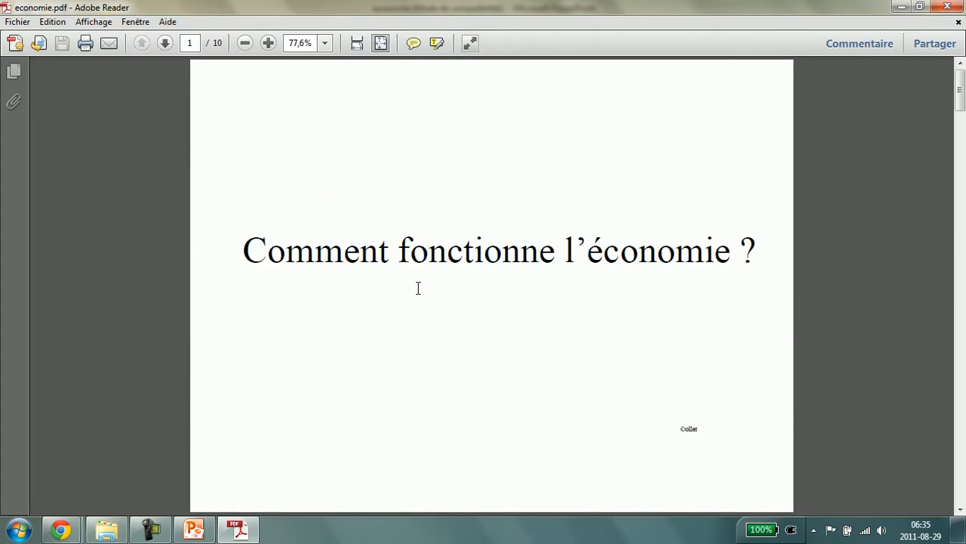
key("alt")
key("f")
key("Down")
key("Down")
key("Down")
key("Down")
key("Return")
key("alt+Down")
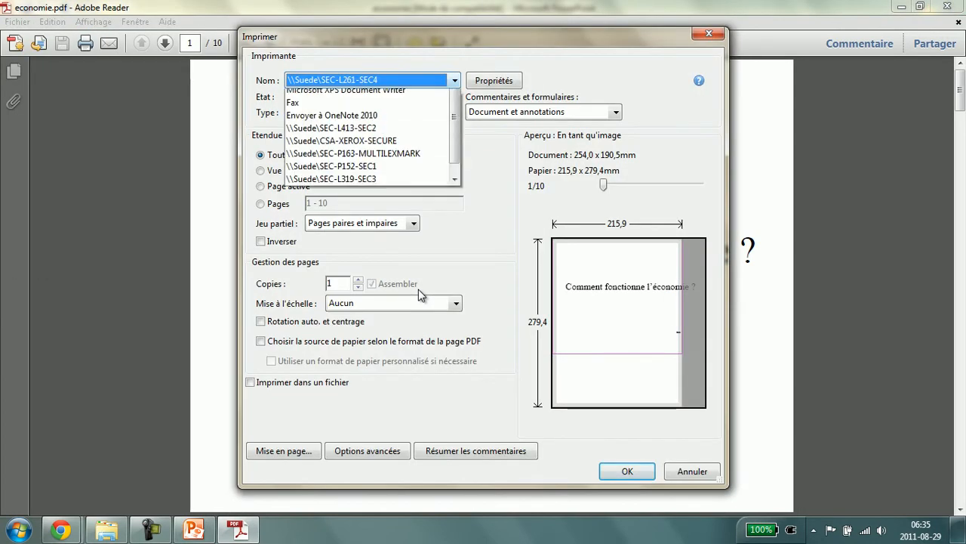
Select the SMART Notebook Document Writer printer and set the page orientation to Paysage
key("Return")
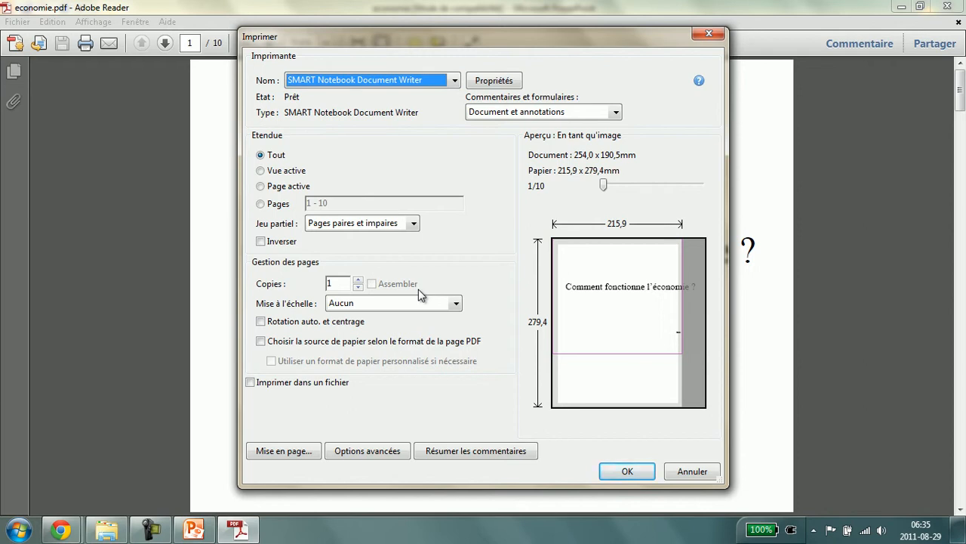
key("alt+m")
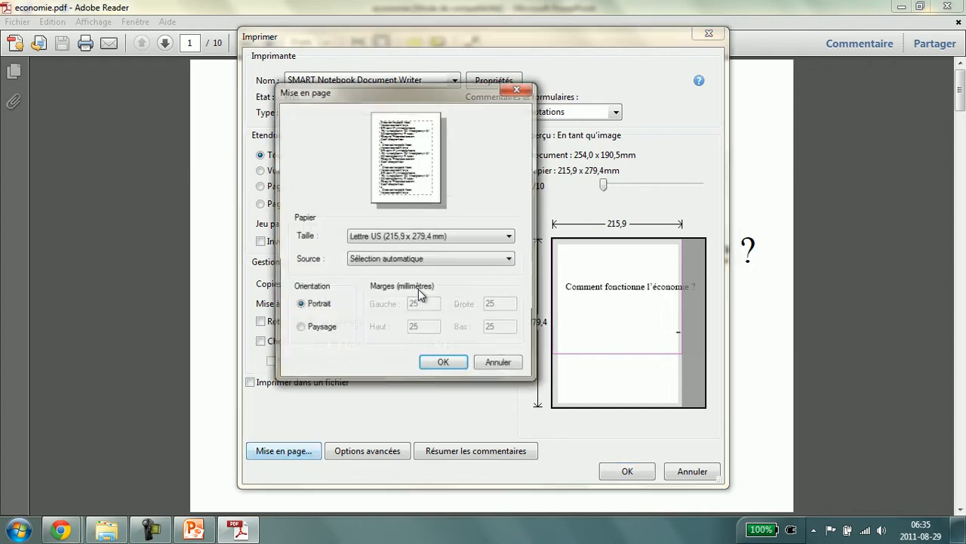
key("alt+a")
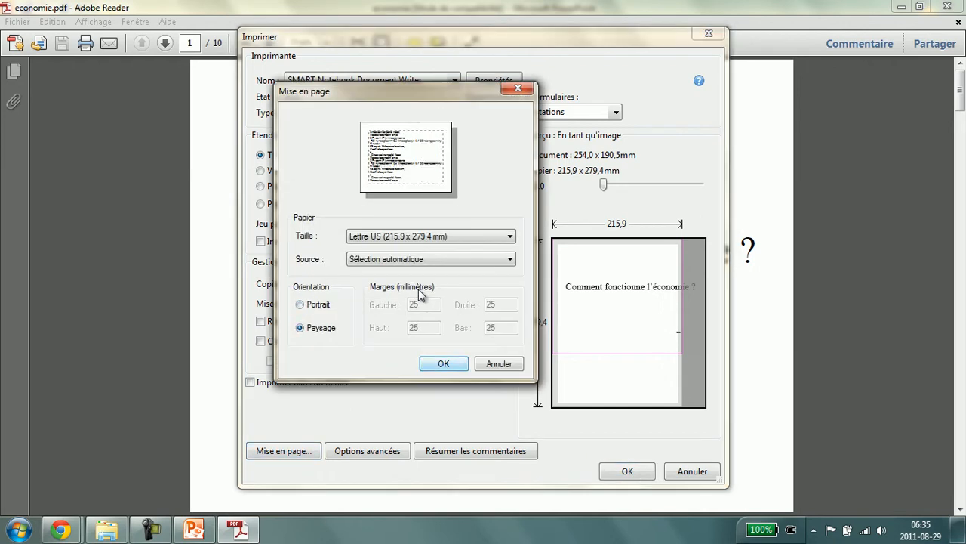
key("Return")
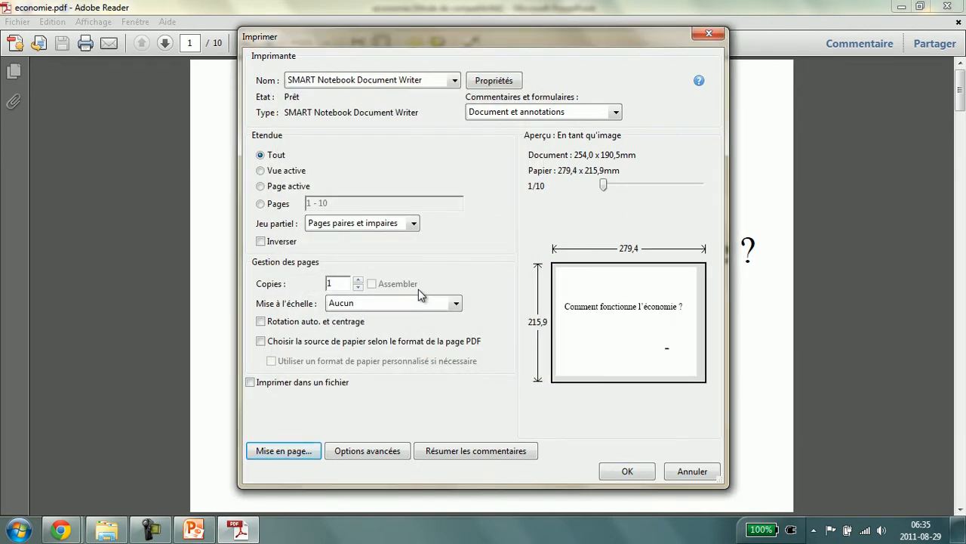
Review the advanced print options and print all pages to the SMART Notebook Document Writer
key("Tab")
key("Return")
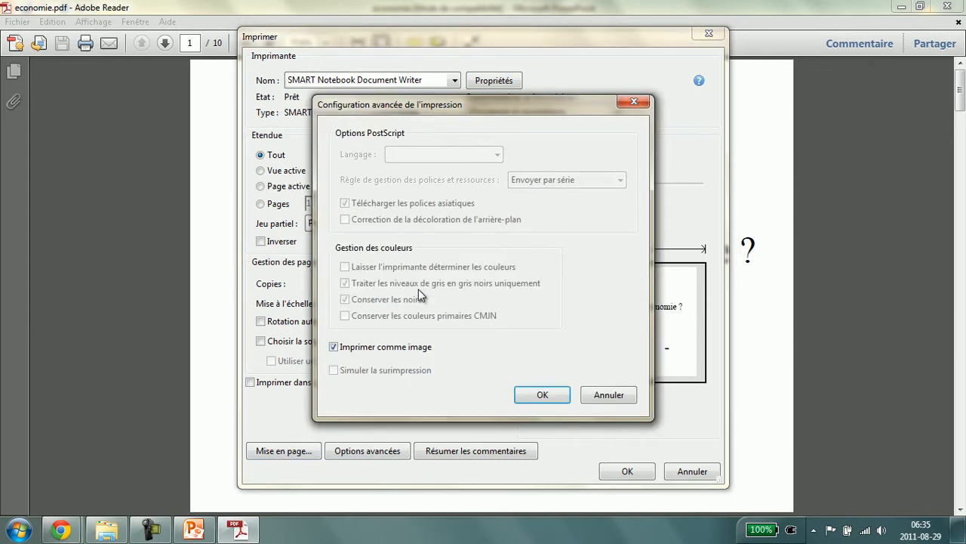
key("Return")
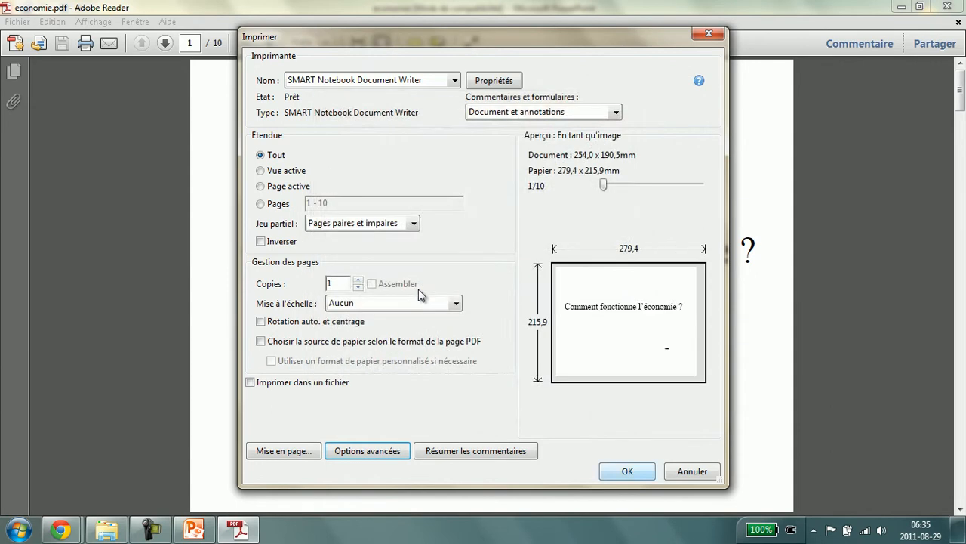
key("Tab")
key("Tab")
key("Return")
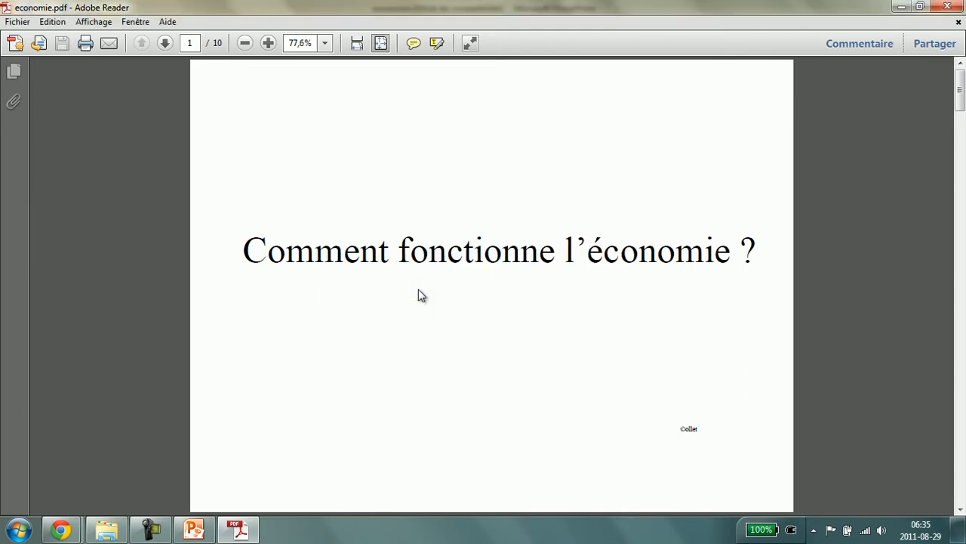
Close Adobe Reader and PowerPoint
key("alt+F4")
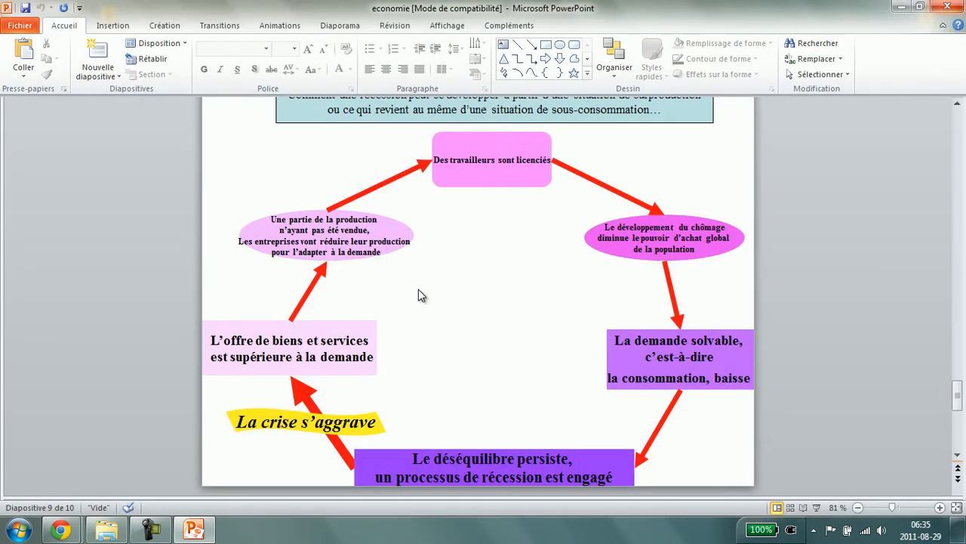
key("alt+F4")
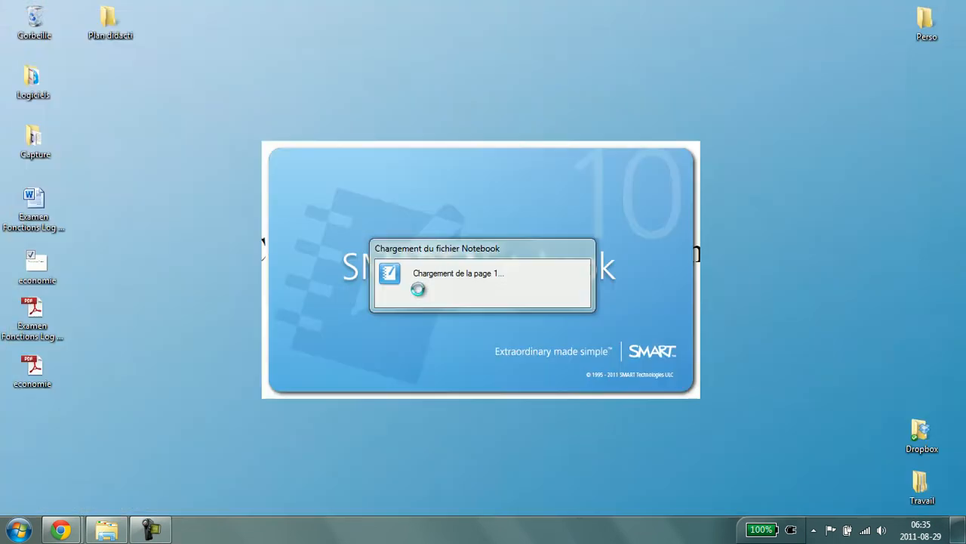